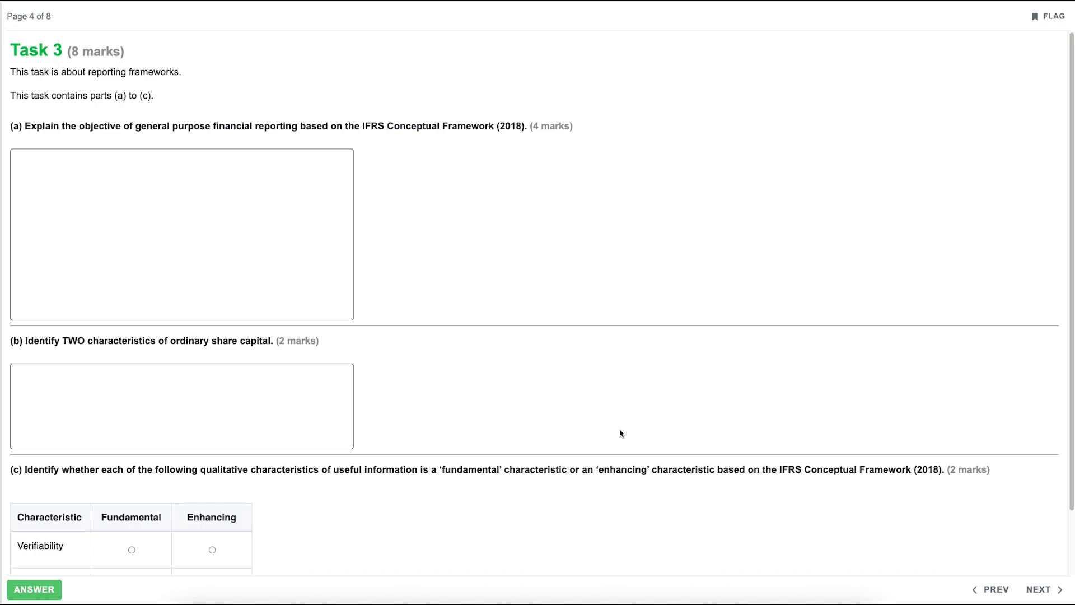
Begin answer (a) by stating that financial reporting under the IFRS conceptual framework provides existing and potential investors with useful information for making informed decisions
{"action": "left_click", "coordinate": [159, 181]}
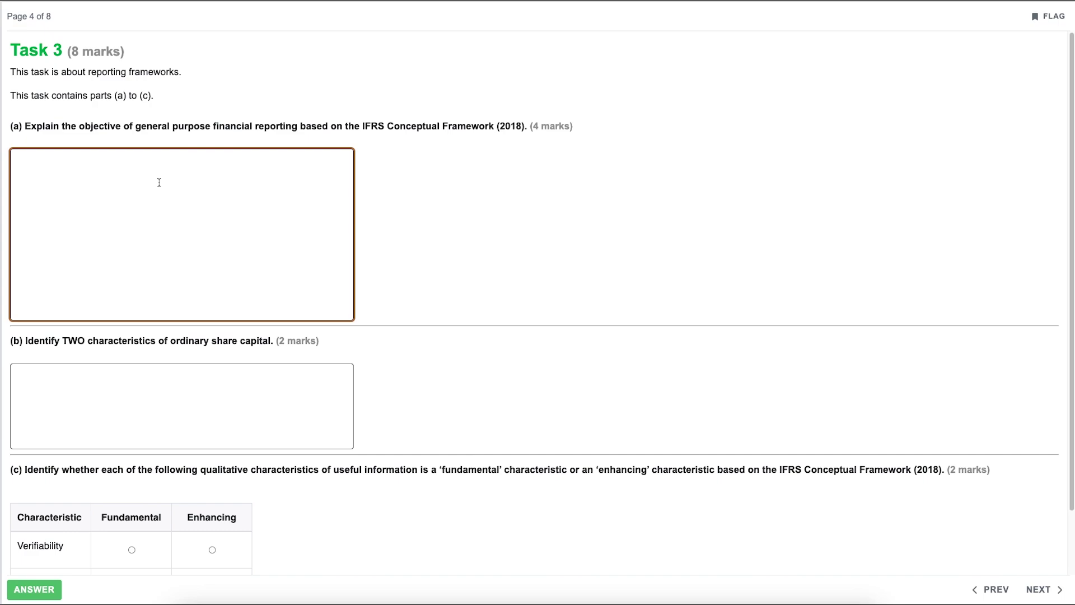
{"action": "type", "text": "The general purpose of financial reporting based on the IFRS conceptual framework"}
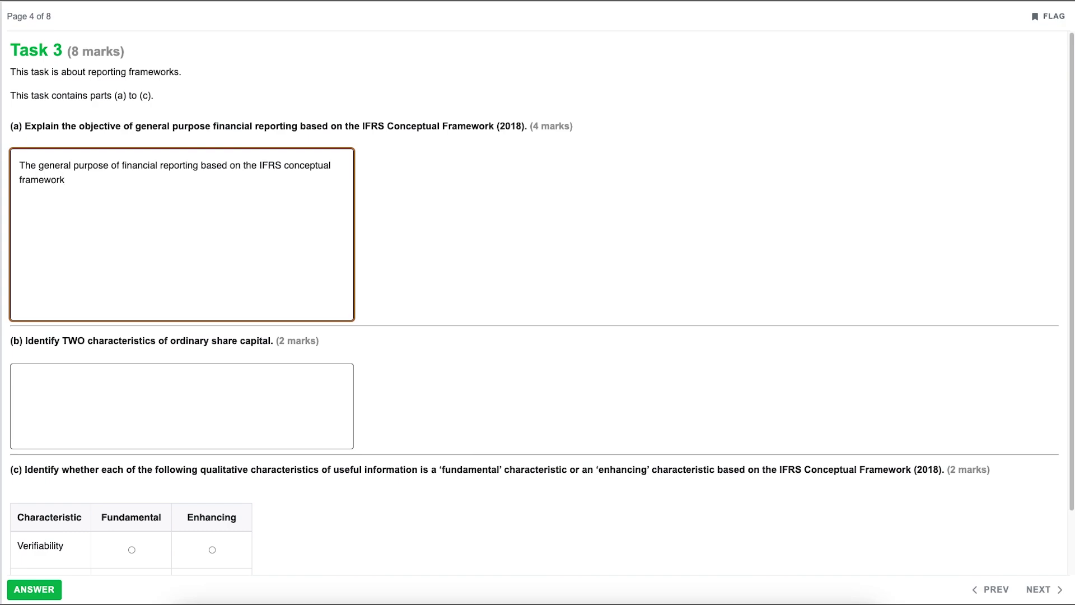
{"action": "type", "text": " is to provide eisting and po"}
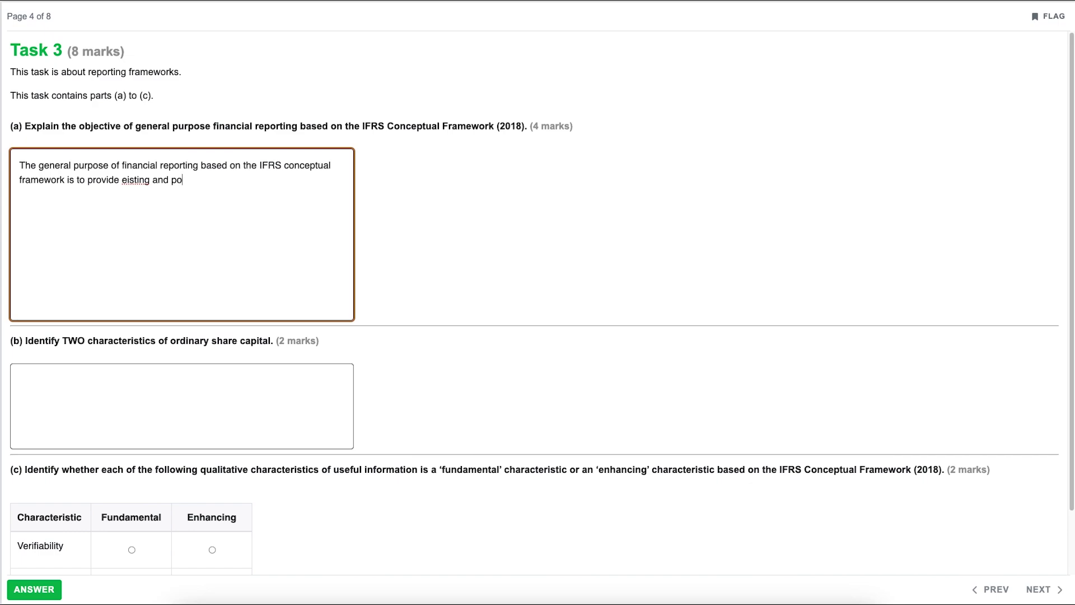
{"action": "key", "text": "BackSpace"}
{"action": "key", "text": "BackSpace"}
{"action": "key", "text": "BackSpace"}
{"action": "key", "text": "BackSpace"}
{"action": "key", "text": "BackSpace"}
{"action": "key", "text": "BackSpace"}
{"action": "key", "text": "BackSpace"}
{"action": "key", "text": "BackSpace"}
{"action": "key", "text": "BackSpace"}
{"action": "key", "text": "BackSpace"}
{"action": "key", "text": "BackSpace"}
{"action": "key", "text": "BackSpace"}
{"action": "key", "text": "BackSpace"}
{"action": "type", "text": "xisting and potential inve"}
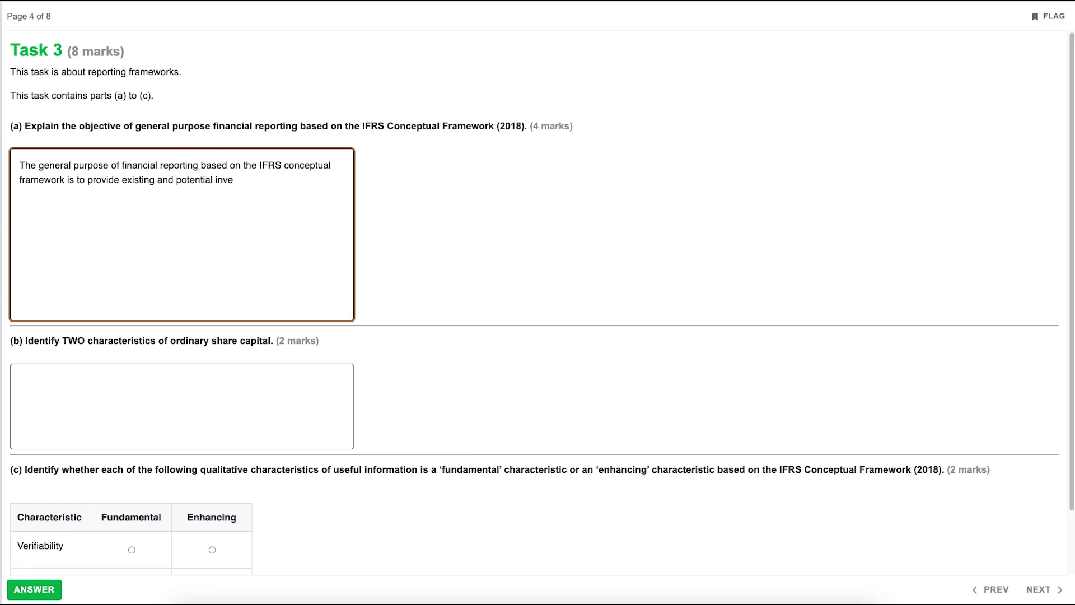
{"action": "type", "text": "stors with useful infom"}
{"action": "key", "text": "BackSpace"}
{"action": "type", "text": "rmatio"}
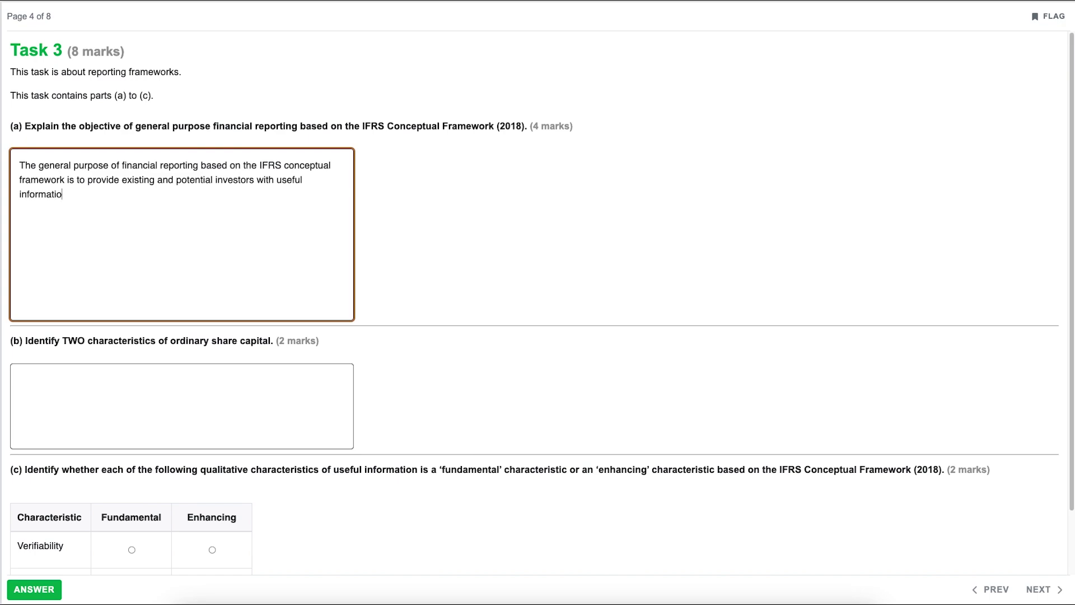
{"action": "type", "text": "n that they can make informed"}
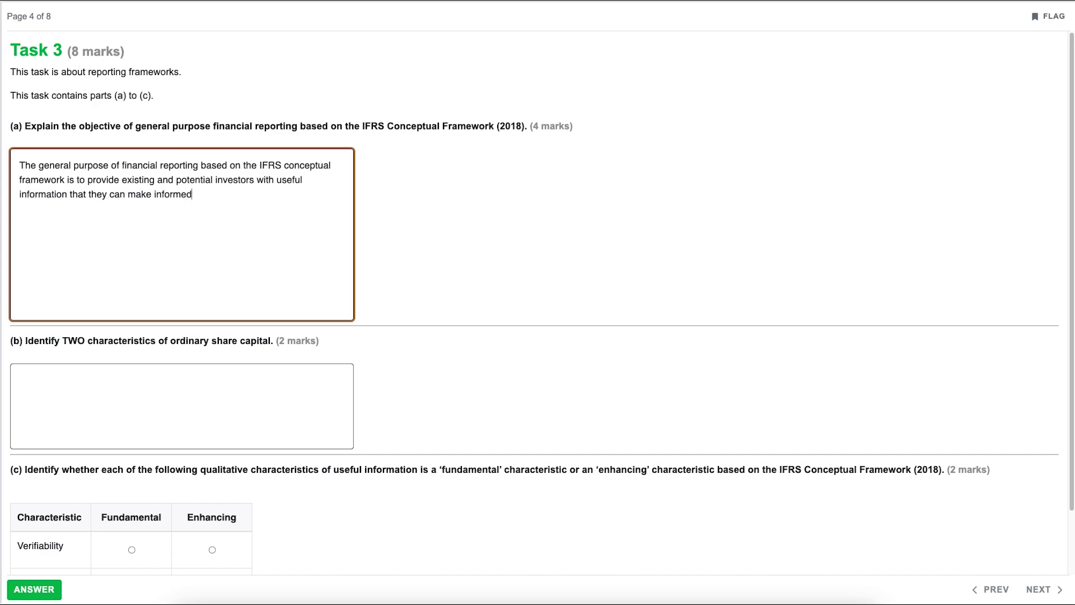
{"action": "type", "text": " decisions."}
Add to answer (a) that the statement of profit or loss and other comprehensive income shows financial performance and should include all income and expenditure
{"action": "type", "text": "The finmancial"}
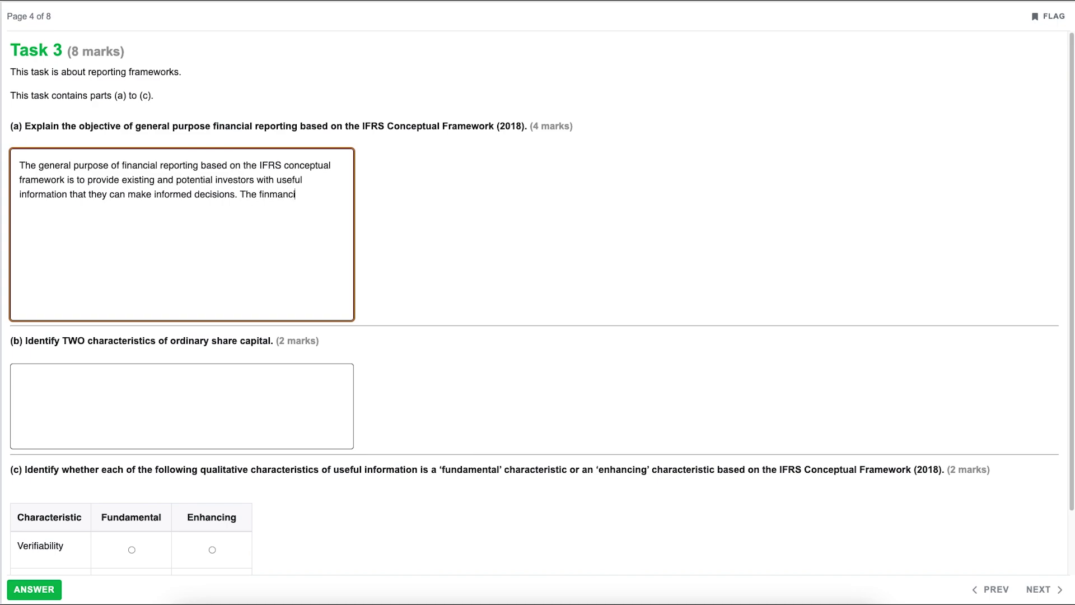
{"action": "key", "text": "BackSpace"}
{"action": "key", "text": "BackSpace"}
{"action": "key", "text": "BackSpace"}
{"action": "key", "text": "BackSpace"}
{"action": "key", "text": "BackSpace"}
{"action": "key", "text": "BackSpace"}
{"action": "key", "text": "BackSpace"}
{"action": "type", "text": "ancial performance of the bus"}
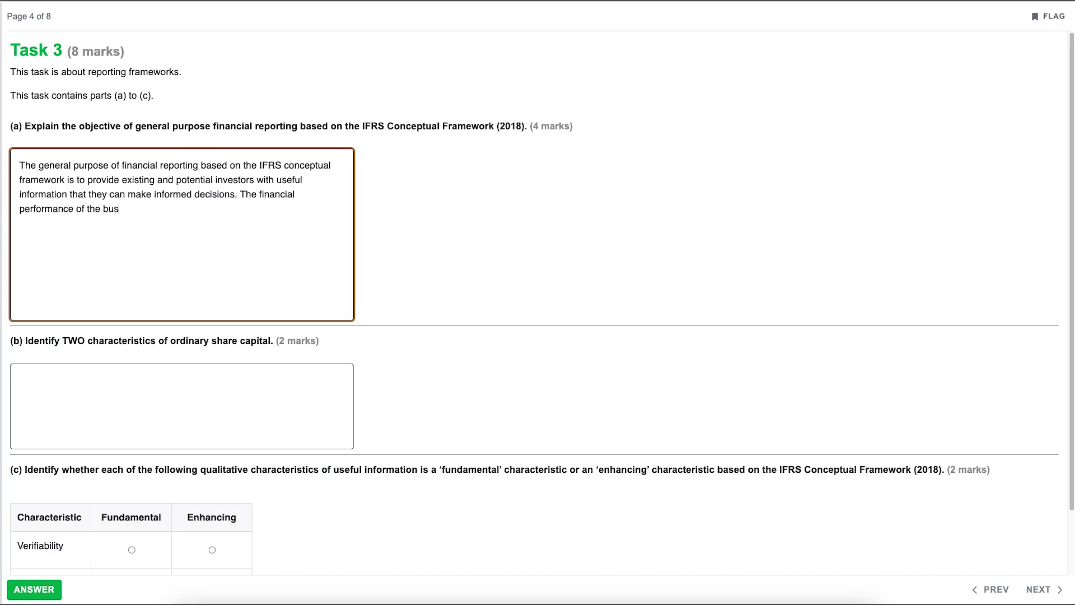
{"action": "type", "text": "iness will be shown by the stat"}
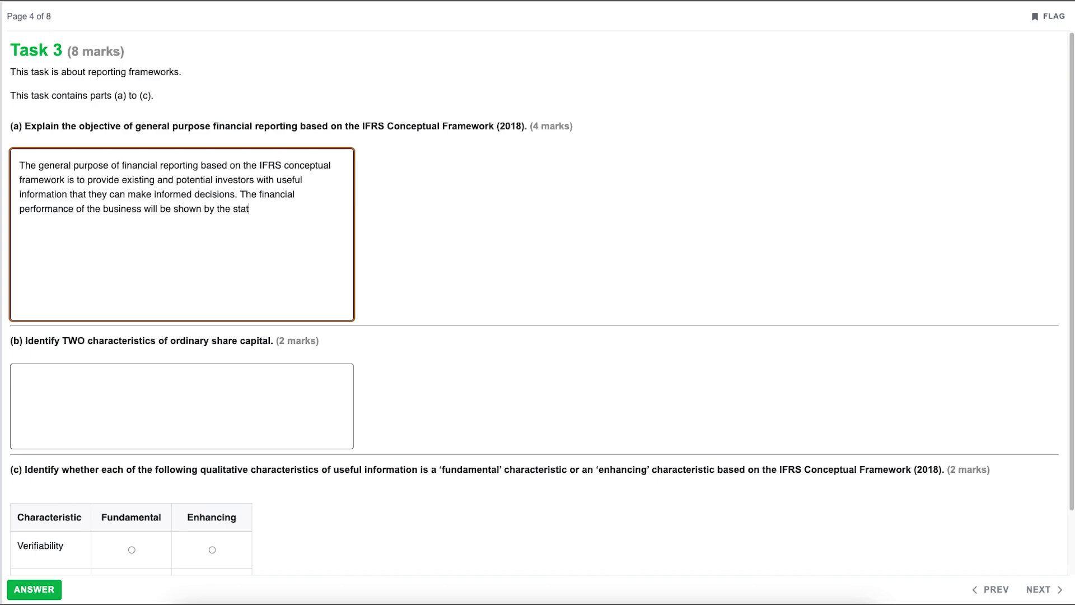
{"action": "type", "text": "ement of profit or loss and other compre"}
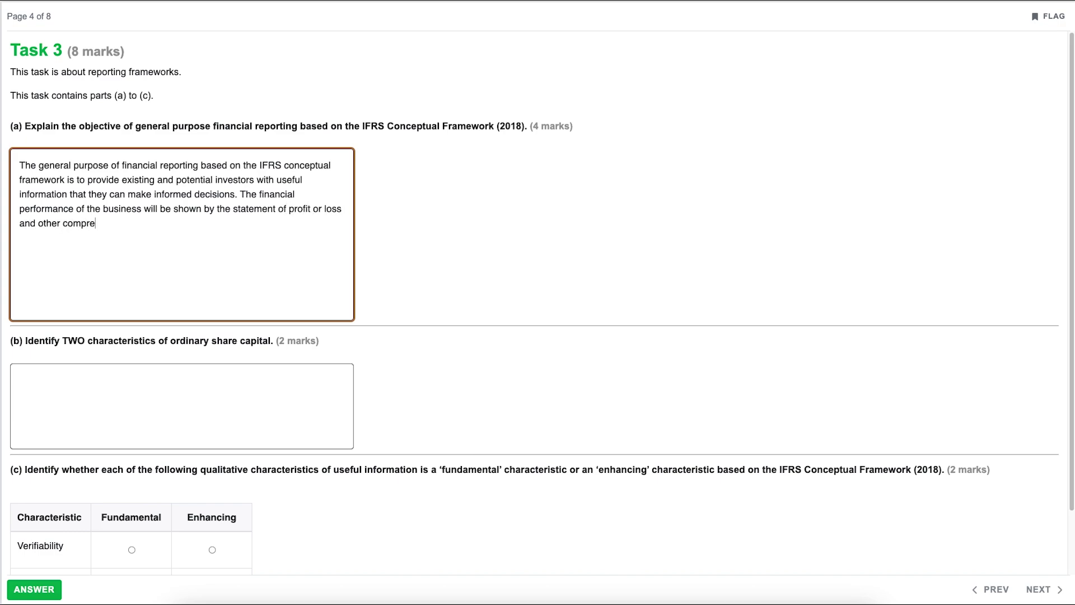
{"action": "type", "text": "nensive income and shou"}
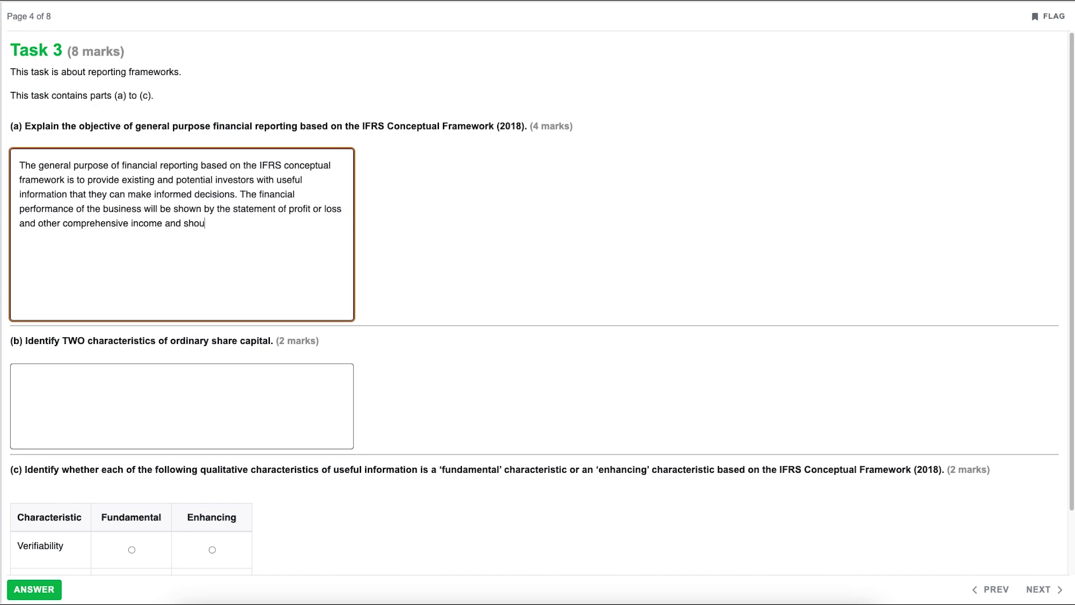
{"action": "type", "text": "ld include all the businesses inco"}
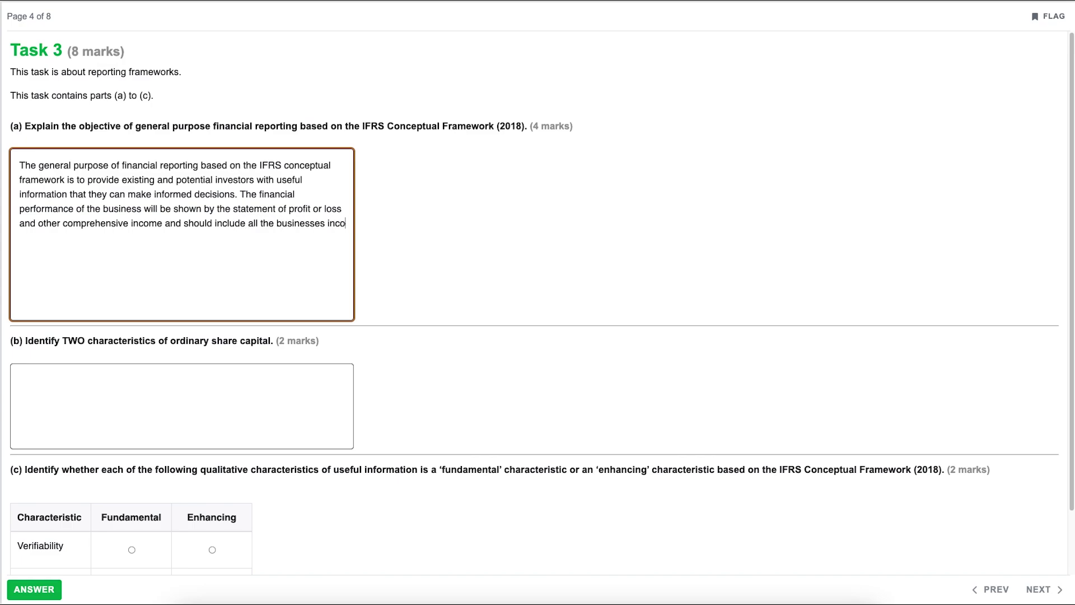
{"action": "type", "text": "me and expendi"}
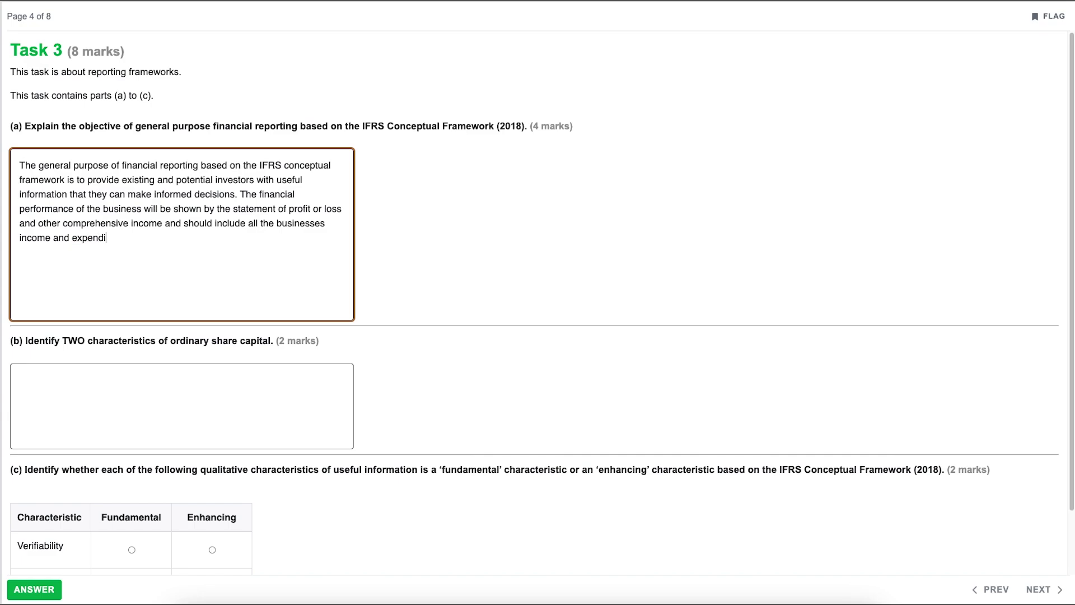
Add to answer (a) that the statement of financial position shows financial stability or position and should contain all the businesses assets, liabilities and equity
{"action": "type", "text": "ture. The financial stability or p"}
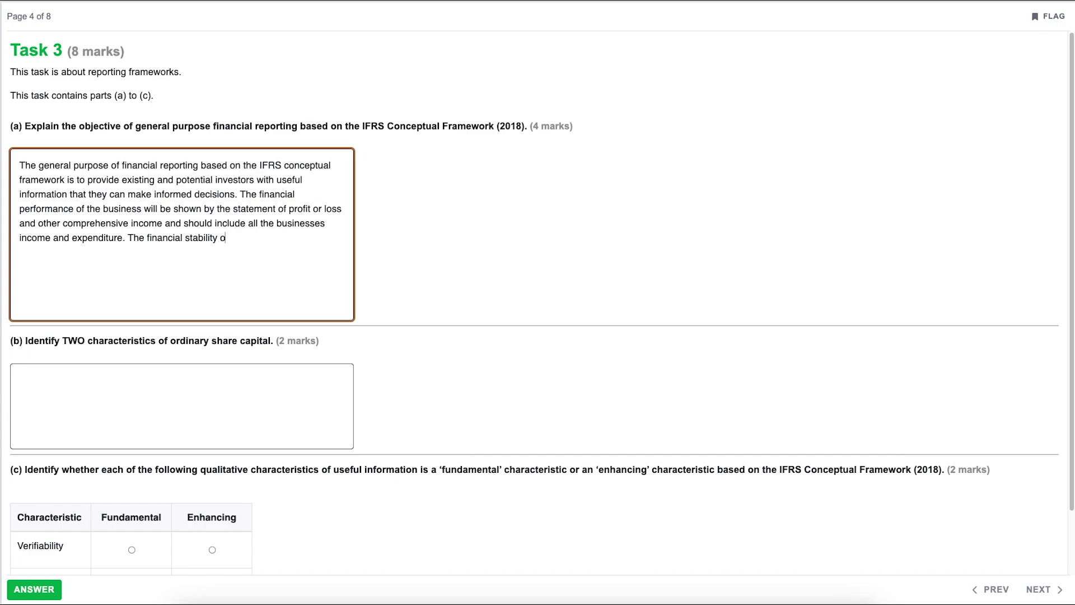
{"action": "type", "text": "ition of the business "}
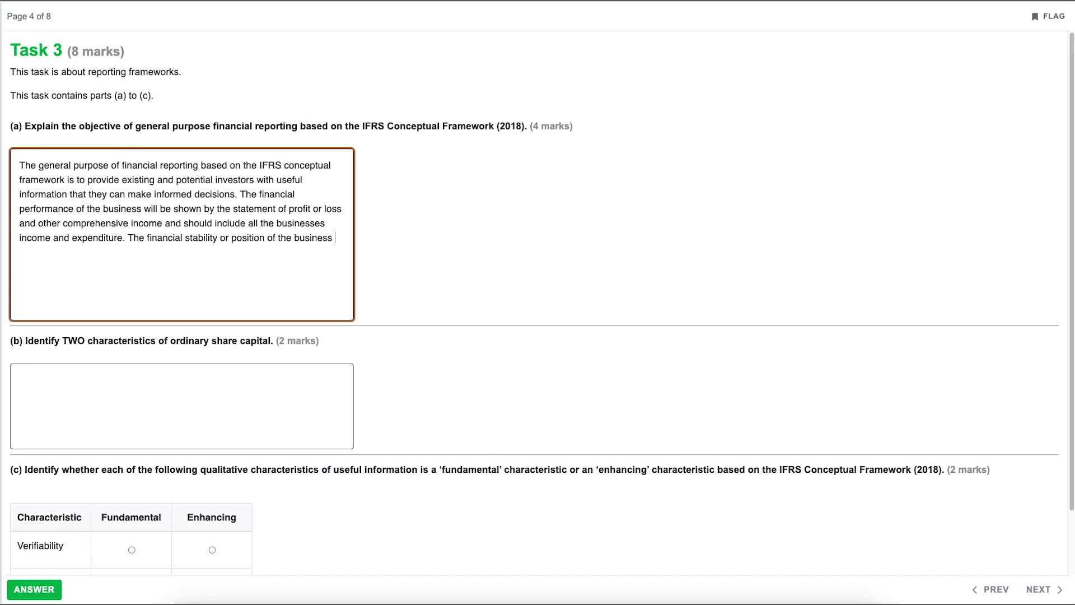
{"action": "type", "text": "will be shown in the statem"}
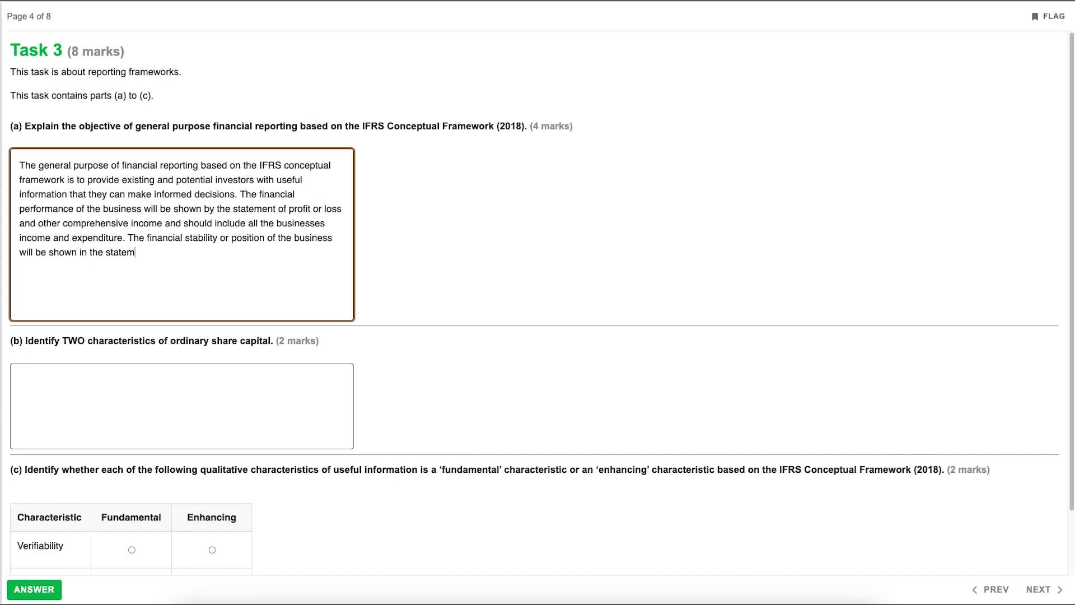
{"action": "type", "text": "ent of financial position and should contain"}
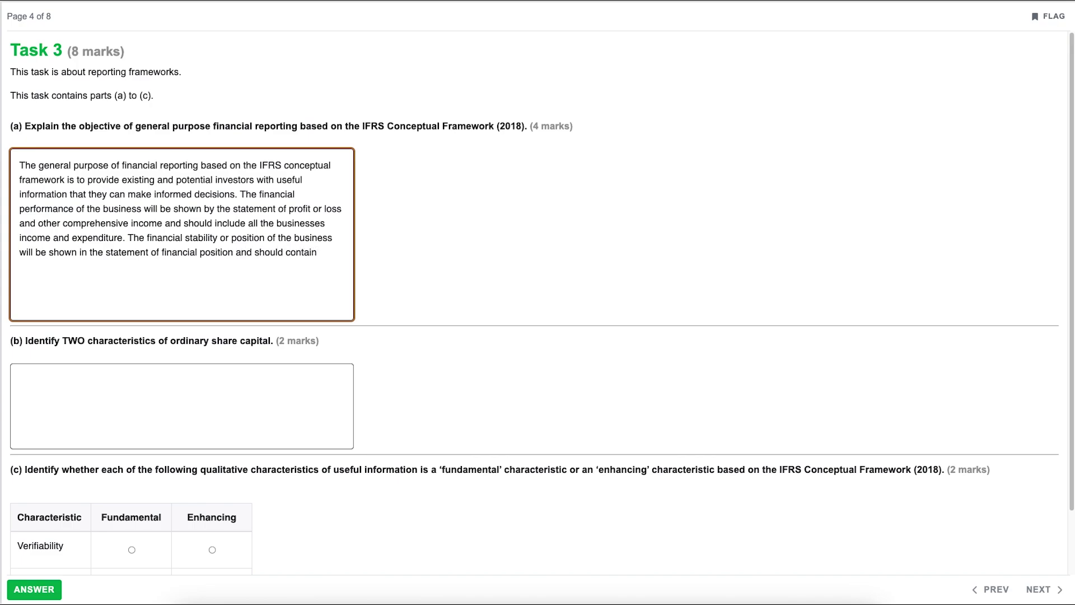
{"action": "type", "text": ". all the busines"}
{"action": "type", "text": "ses assets"}
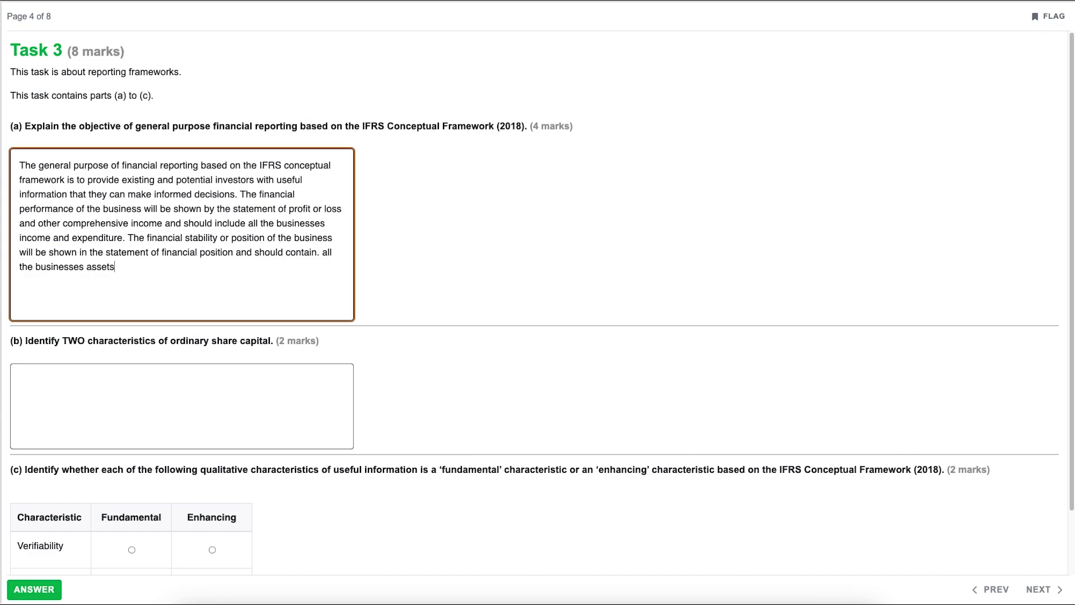
{"action": "type", "text": ", liabilities and equity. Any movement"}
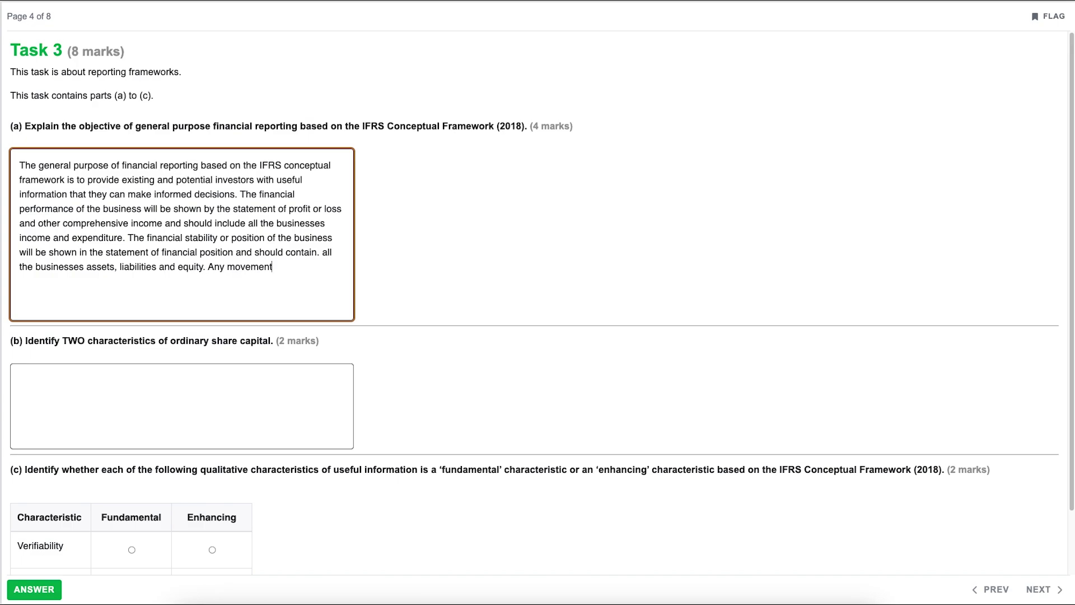
Finish answer (a) by stating that any movement in equity is shown in the statement of changes in equity
{"action": "type", "text": " in quity"}
{"action": "key", "text": "BackSpace"}
{"action": "key", "text": "BackSpace"}
{"action": "key", "text": "BackSpace"}
{"action": "key", "text": "BackSpace"}
{"action": "key", "text": "BackSpace"}
{"action": "type", "text": "equity will then shown in "}
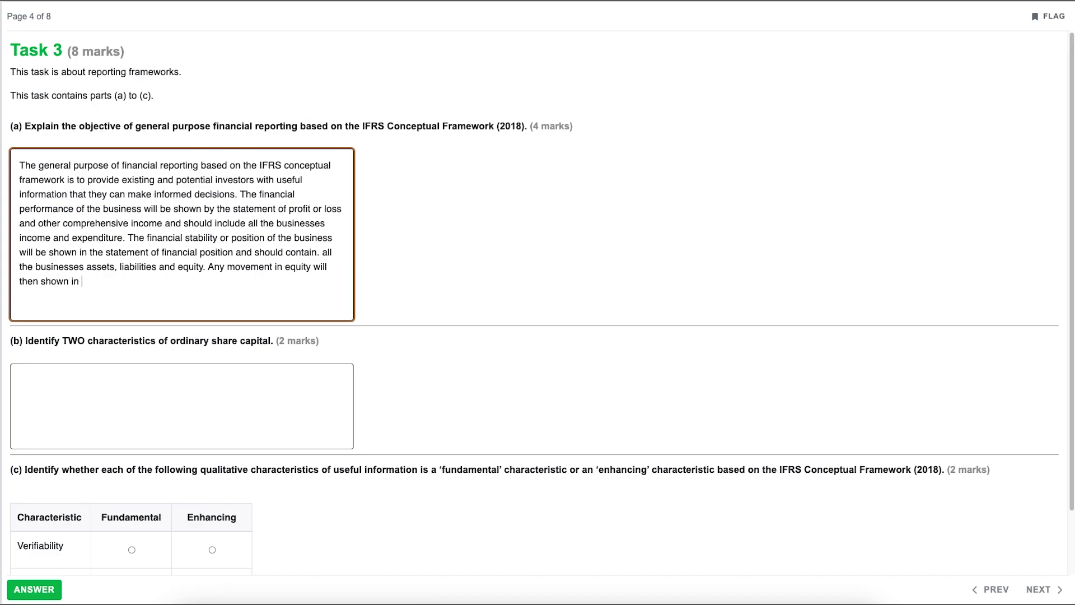
{"action": "type", "text": "the statement of changes in equity."}
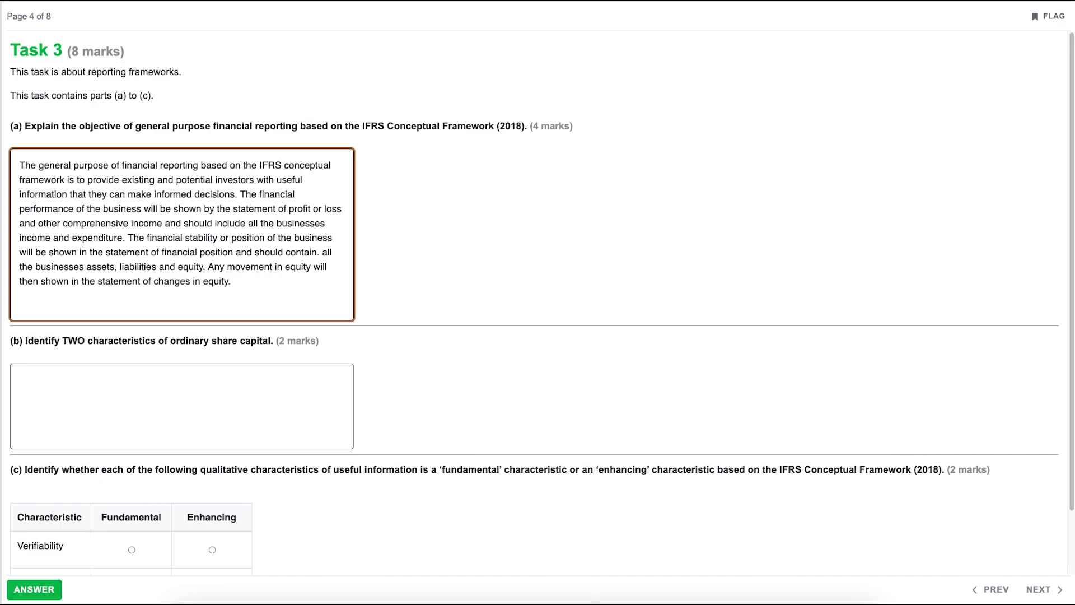
Enter the first characteristic in answer (b): "Share capital is contained within the statement of financial position under the equity section."
{"action": "scroll", "coordinate": [284, 386], "scroll_direction": "down", "scroll_amount": 2}
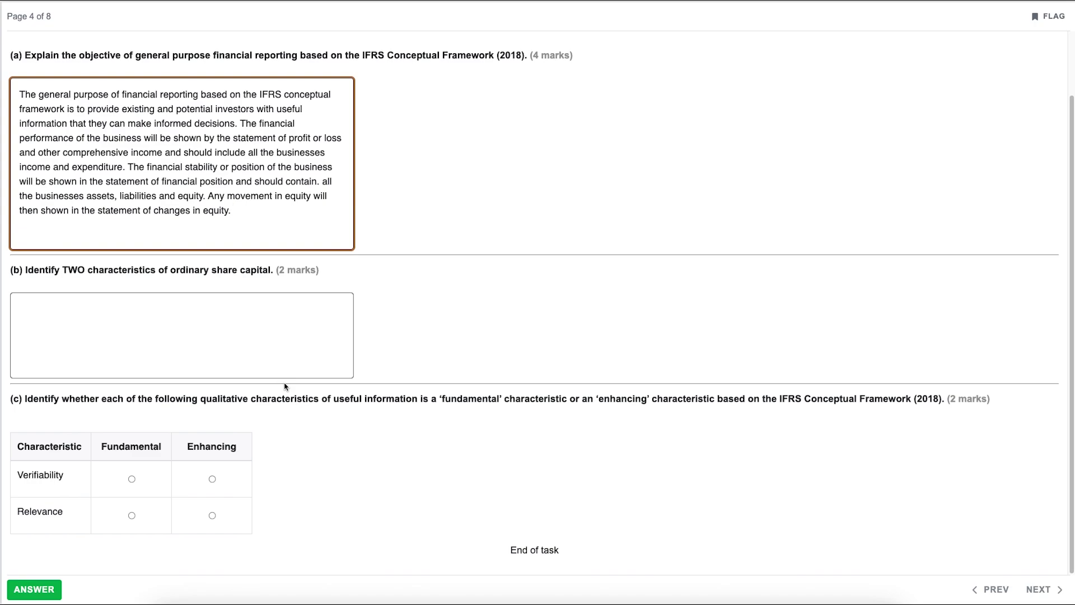
{"action": "left_click", "coordinate": [238, 330]}
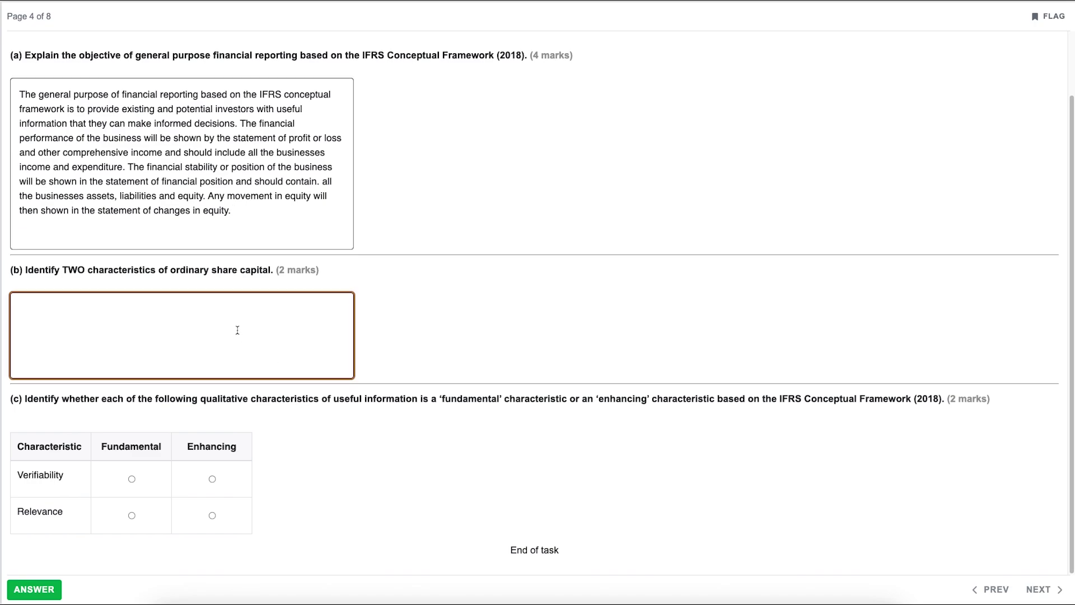
{"action": "type", "text": "Share cpa"}
{"action": "key", "text": "BackSpace"}
{"action": "key", "text": "BackSpace"}
{"action": "type", "text": "apital is "}
{"action": "type", "text": "contained within th"}
{"action": "type", "text": "e statement of fi"}
{"action": "type", "text": "nbal"}
{"action": "key", "text": "BackSpace"}
{"action": "key", "text": "BackSpace"}
{"action": "key", "text": "BackSpace"}
{"action": "type", "text": "ancial"}
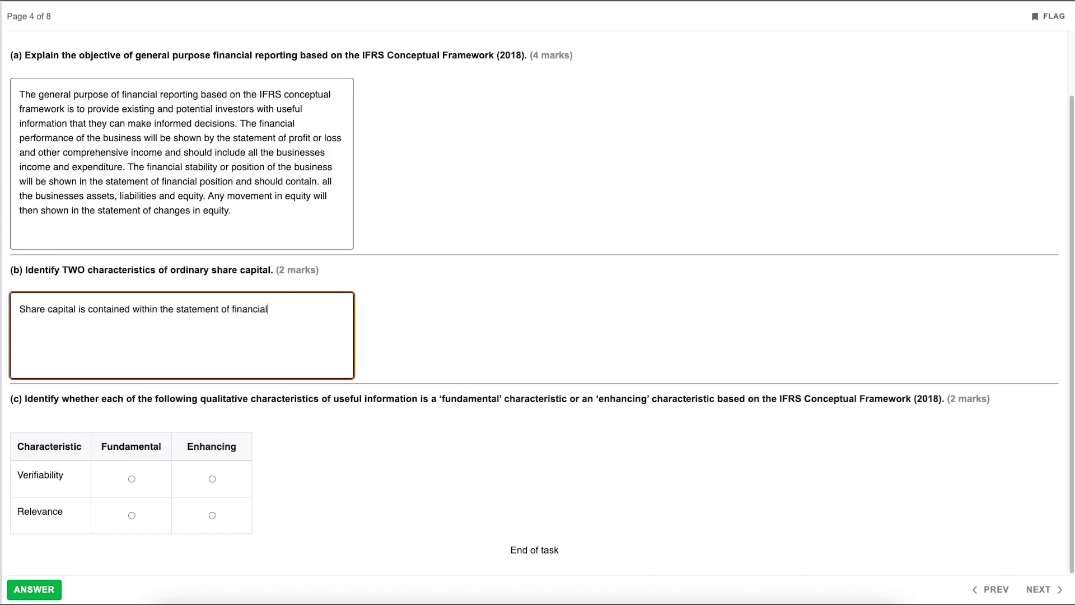
{"action": "type", "text": " position under the equity secrtion"}
{"action": "key", "text": "BackSpace"}
{"action": "key", "text": "BackSpace"}
{"action": "key", "text": "BackSpace"}
{"action": "key", "text": "BackSpace"}
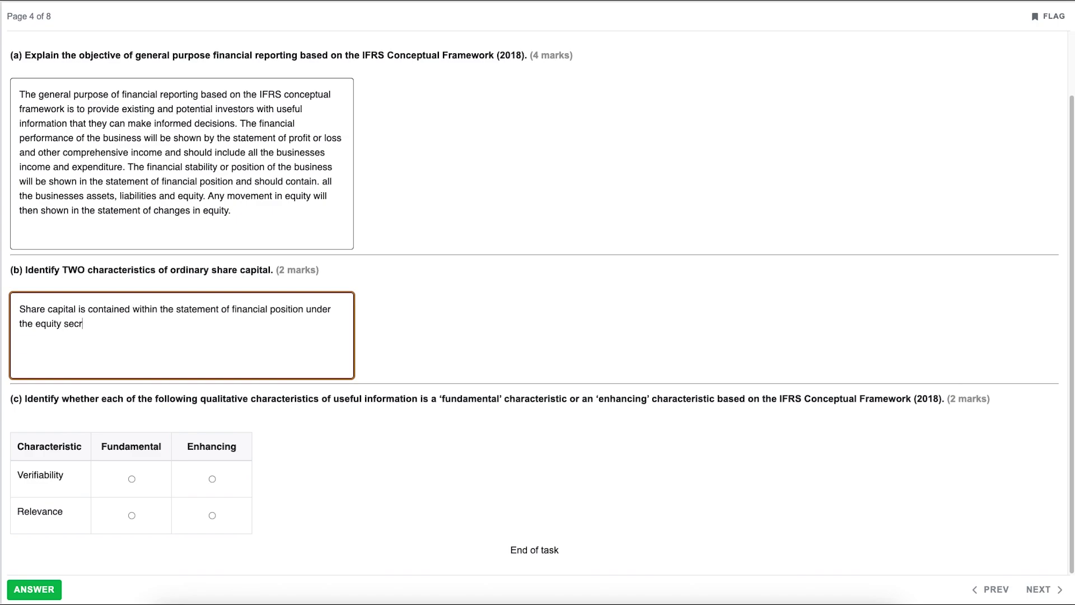
{"action": "key", "text": "BackSpace"}
{"action": "type", "text": "tion."}
Add a second paragraph to answer (b): "Shareholders receive dividends based the number of shares they own within the company."
{"action": "key", "text": "Return"}
{"action": "type", "text": "Sharehol"}
{"action": "key", "text": "BackSpace"}
{"action": "key", "text": "BackSpace"}
{"action": "key", "text": "BackSpace"}
{"action": "type", "text": "holders receive d"}
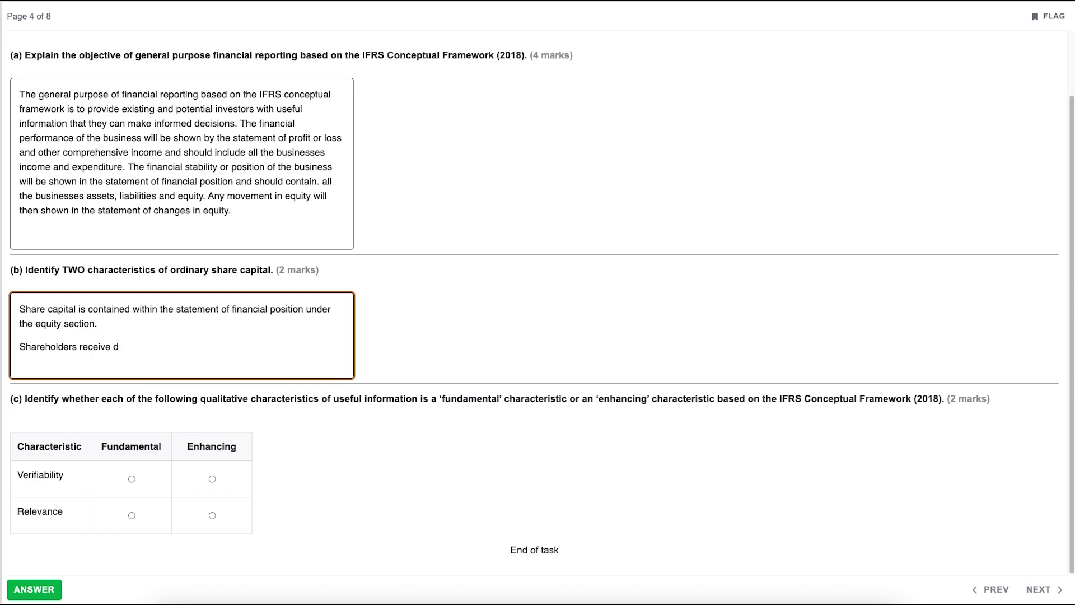
{"action": "type", "text": "ividends based the number of shares they own within the c"}
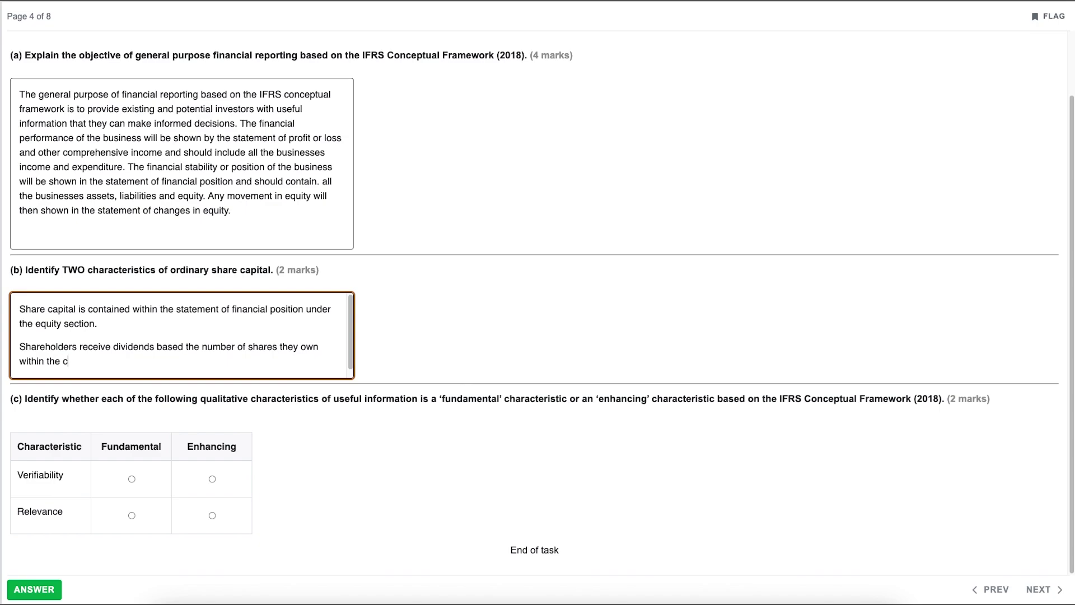
{"action": "type", "text": "ompany."}
{"action": "left_click", "coordinate": [410, 452]}
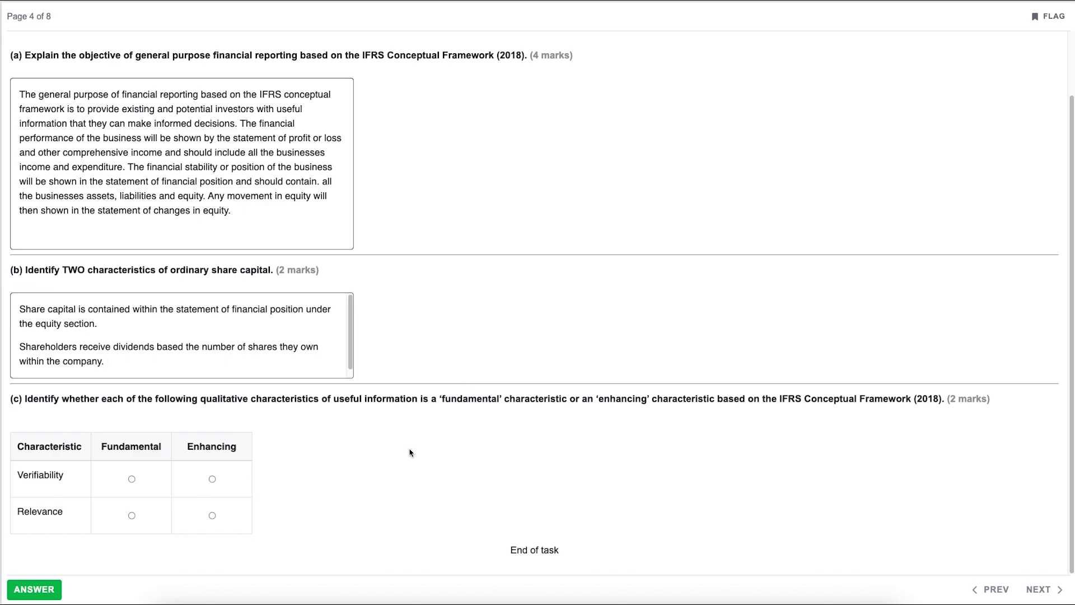
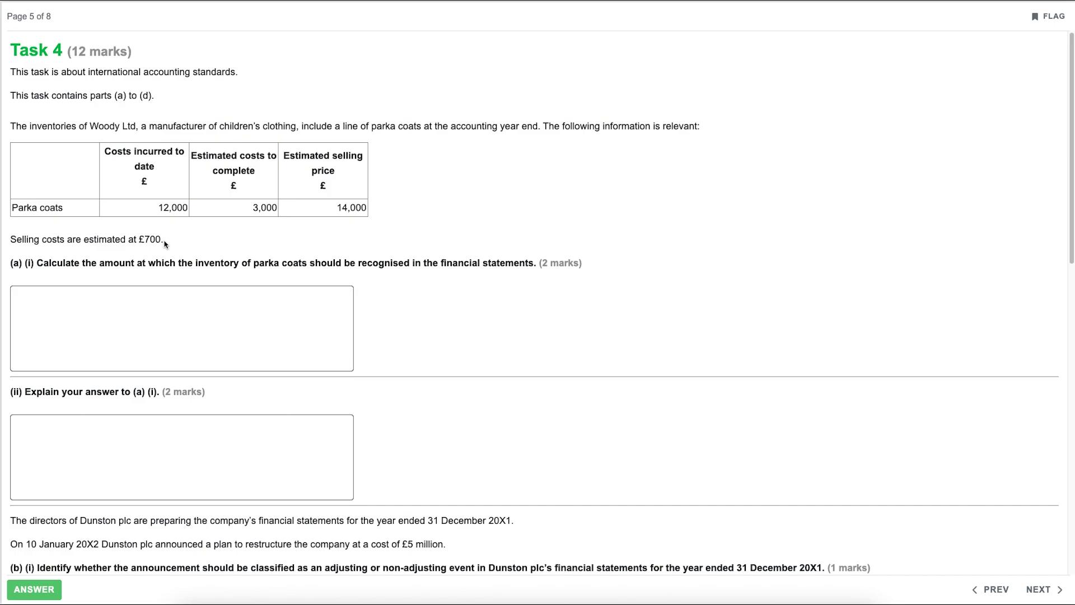
Enter the Task 4 (a)(i) calculation: "Estimated selling price £14,000 - Estimated costs to complete £3,000 - Selling costs of £700 = £10,300 (Net realisable value)"
{"action": "left_click", "coordinate": [112, 306]}
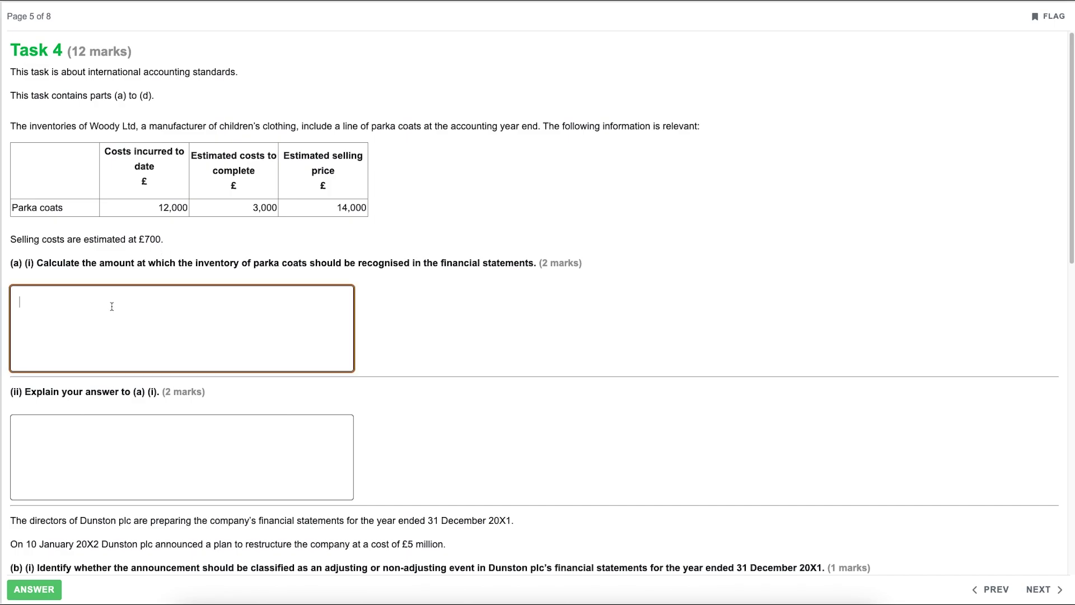
{"action": "type", "text": "Es"}
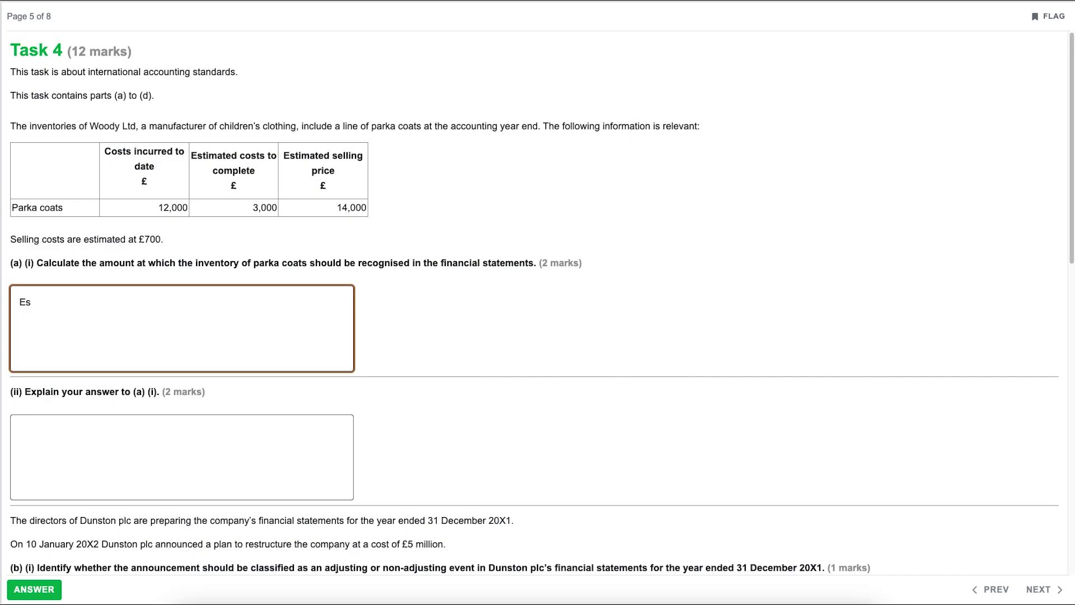
{"action": "type", "text": "timated selling price £14,0"}
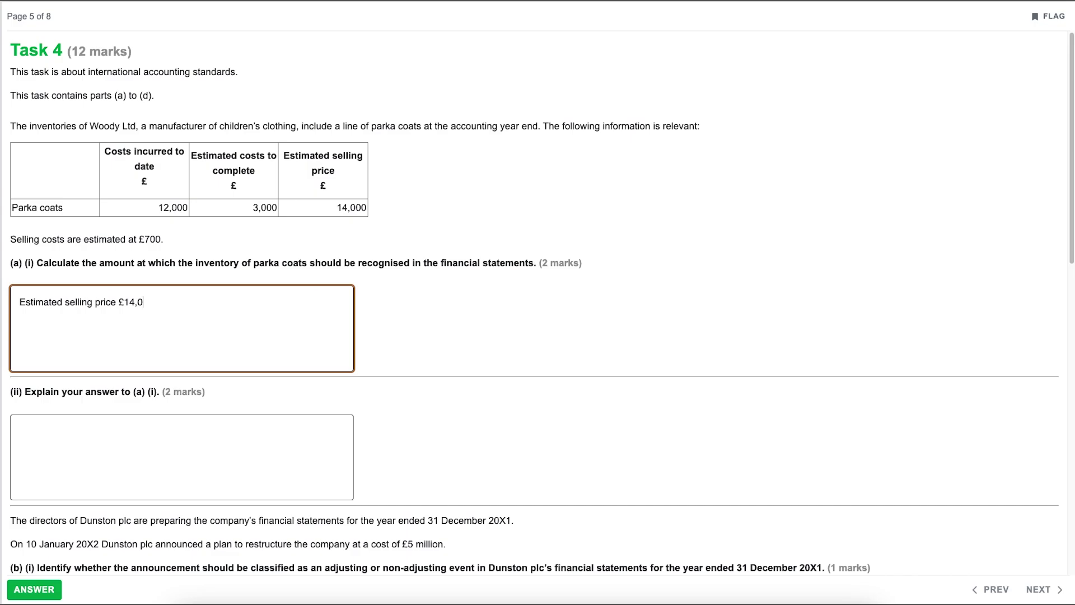
{"action": "type", "text": "00 - Estimated costs to complete "}
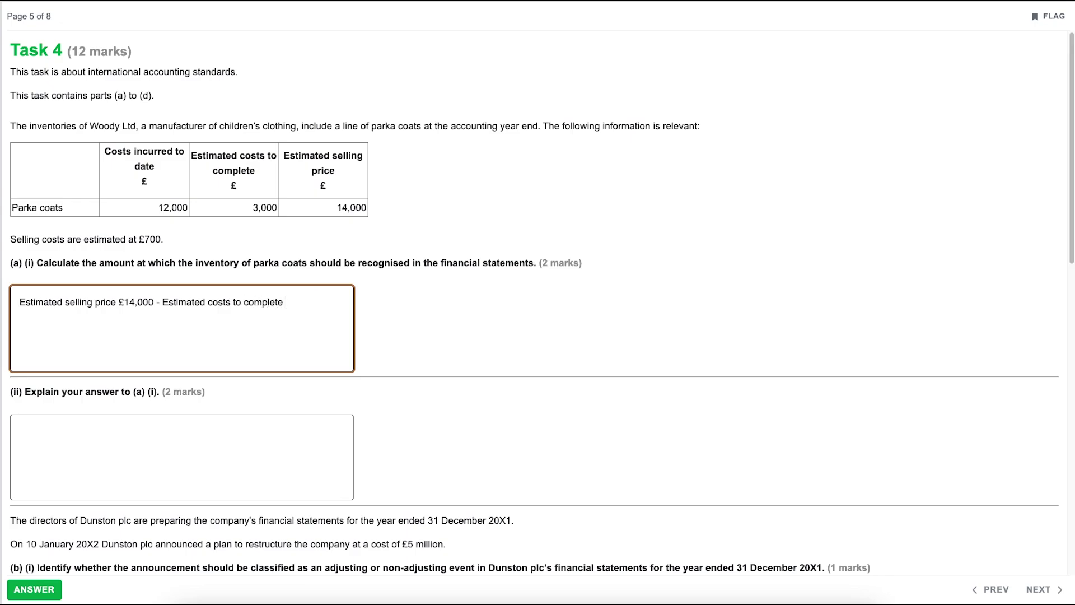
{"action": "type", "text": "£3,000"}
{"action": "key", "text": "BackSpace"}
{"action": "key", "text": "BackSpace"}
{"action": "key", "text": "BackSpace"}
{"action": "key", "text": "BackSpace"}
{"action": "key", "text": "BackSpace"}
{"action": "type", "text": "3,000 - Selling costs of "}
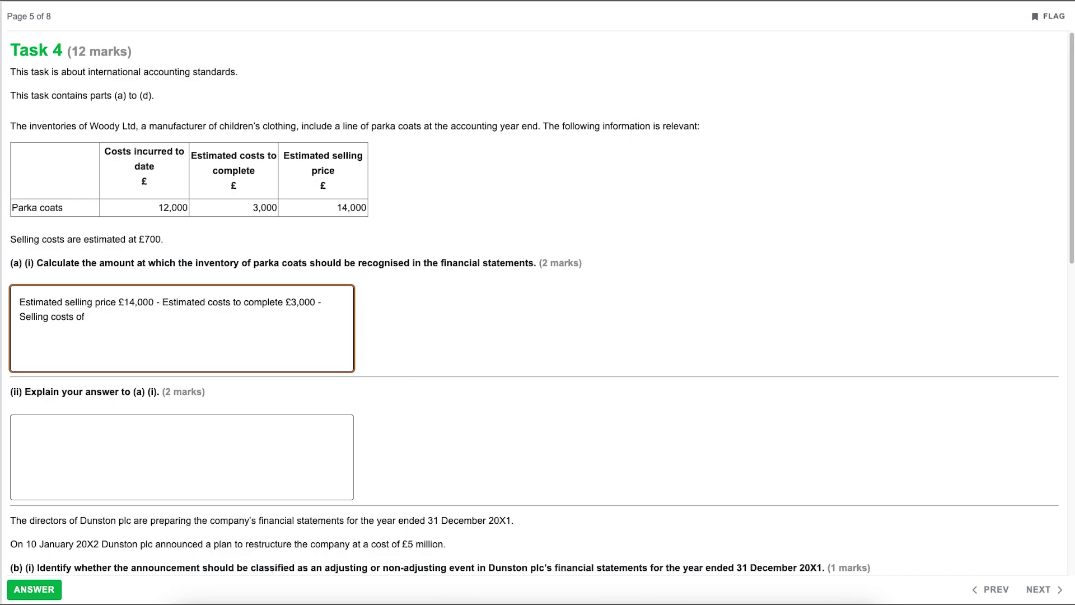
{"action": "type", "text": "£700 = £10,300 (Net realisable value)"}
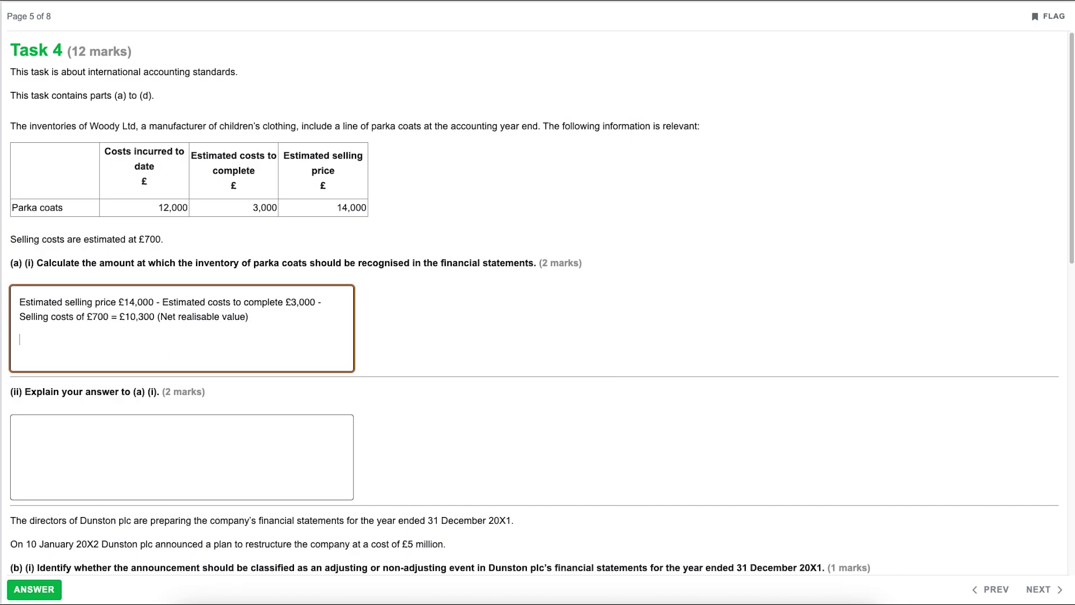
Add a concluding line to answer (a)(i): "Inventory must be valued at £10,300."
{"action": "type", "text": "Inventory must be valued at £10,300"}
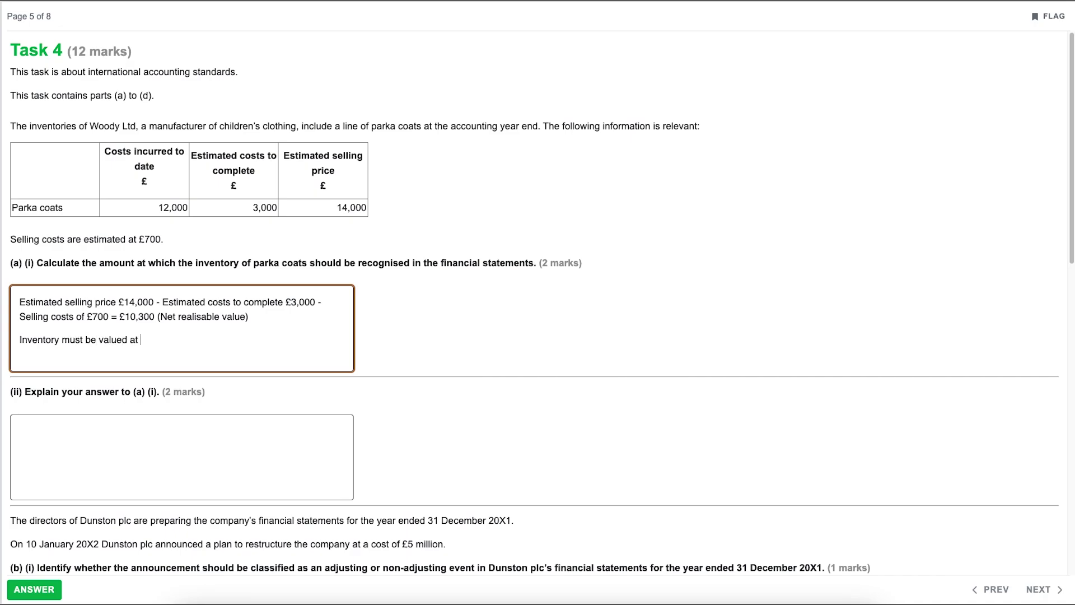
{"action": "type", "text": "."}
Begin answer (a)(ii) with "Under IAS 2 inventory must be valued at the lower of cost or net realisable value. Net realisable value"
{"action": "scroll", "coordinate": [440, 417], "scroll_direction": "down", "scroll_amount": 2}
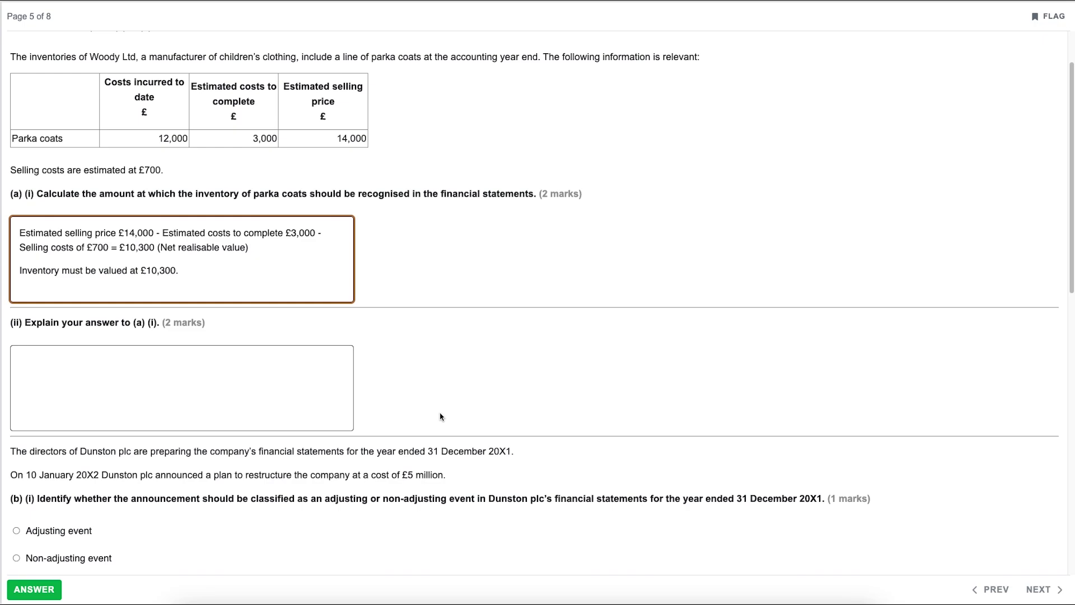
{"action": "key", "text": "Tab"}
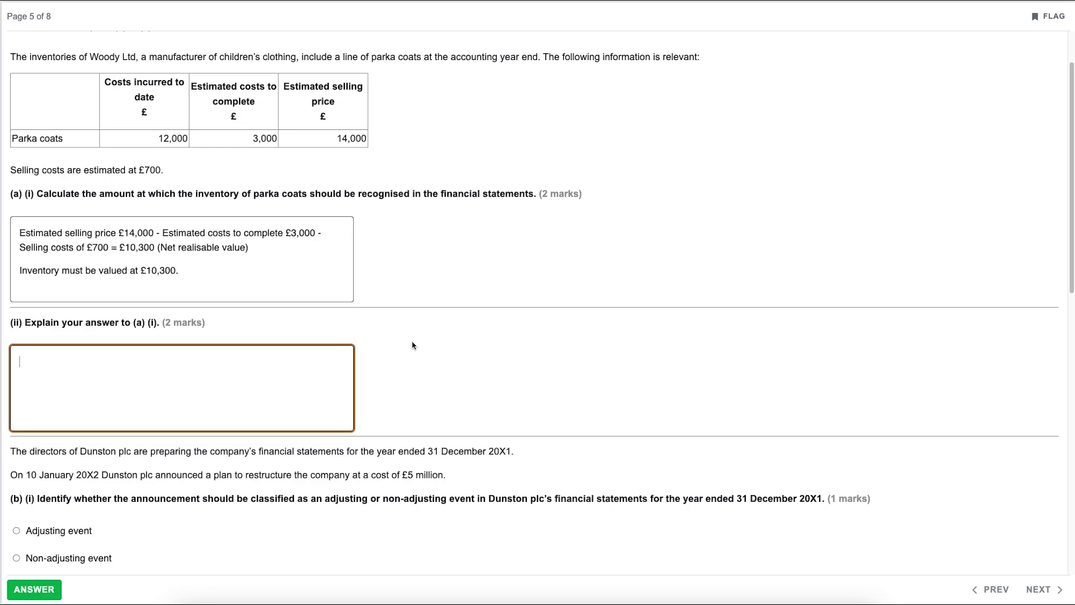
{"action": "type", "text": "Under IAS 2 inventory must be valued"}
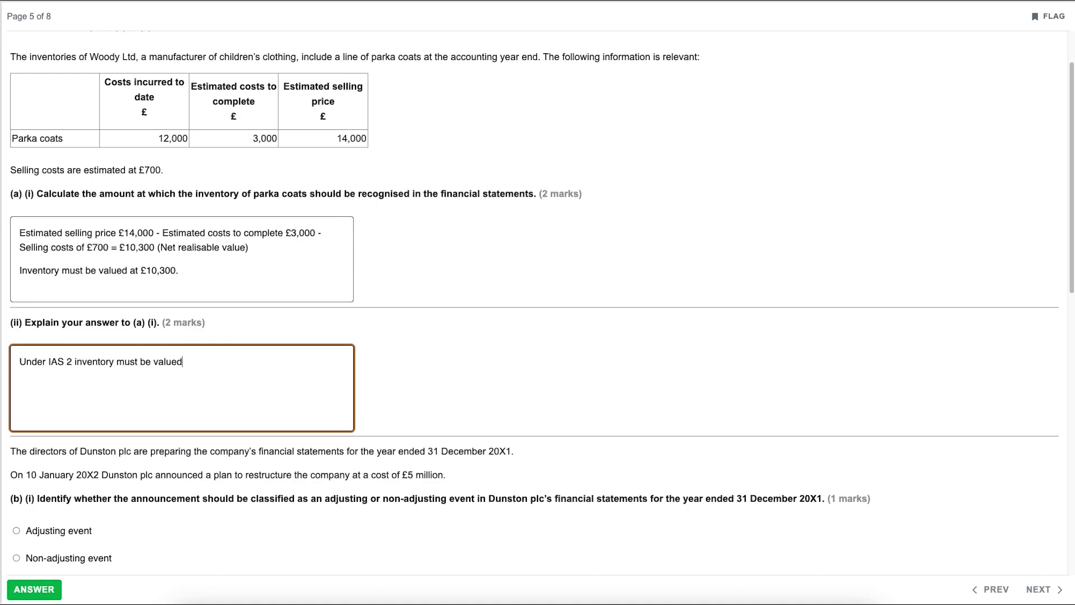
{"action": "type", "text": " at the lower of cost or net realisab"}
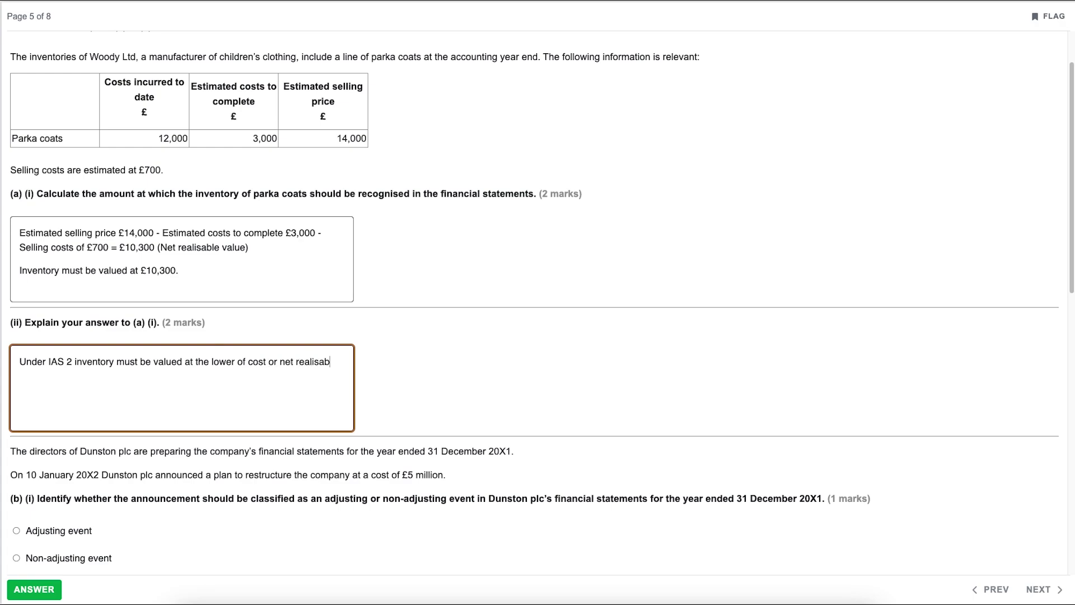
{"action": "type", "text": "le value. Net realisable value "}
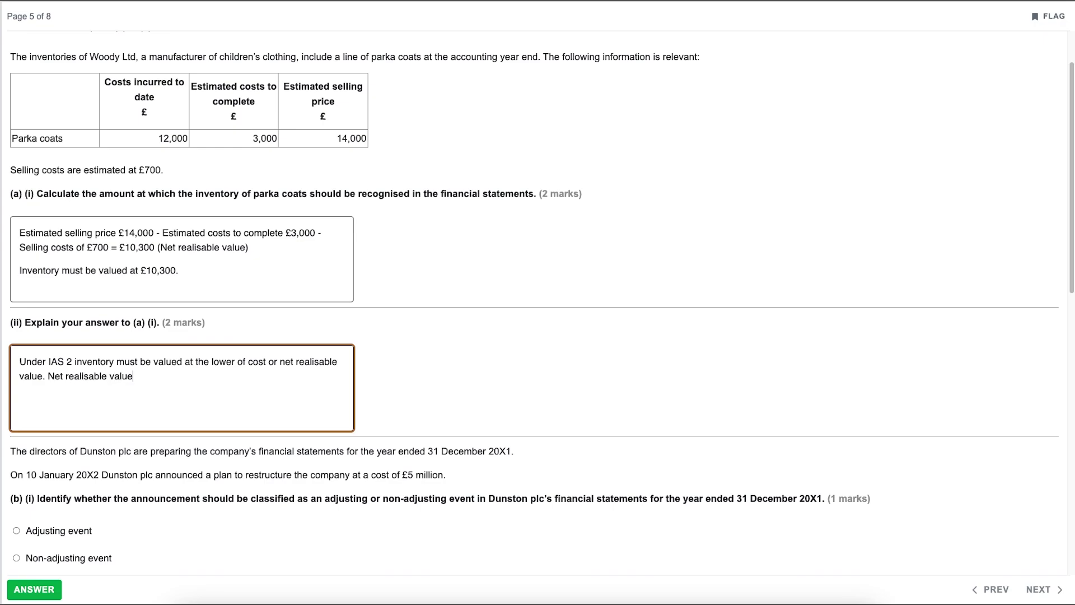
Define net realisable value in (a)(ii) as "being the estimated selling price less any estimated cost of completion and / or any estimated costs to make the sale."
{"action": "type", "text": "bieng"}
{"action": "key", "text": "BackSpace"}
{"action": "key", "text": "BackSpace"}
{"action": "key", "text": "BackSpace"}
{"action": "key", "text": "BackSpace"}
{"action": "type", "text": "eing the estimated selling price"}
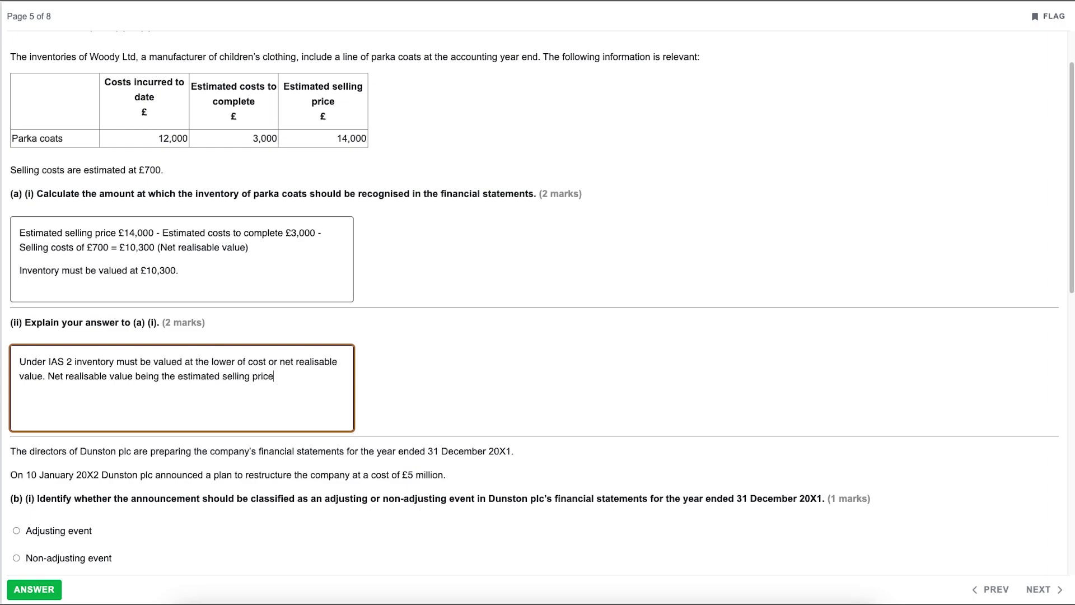
{"action": "type", "text": " less any es"}
{"action": "type", "text": "timated cost of comp"}
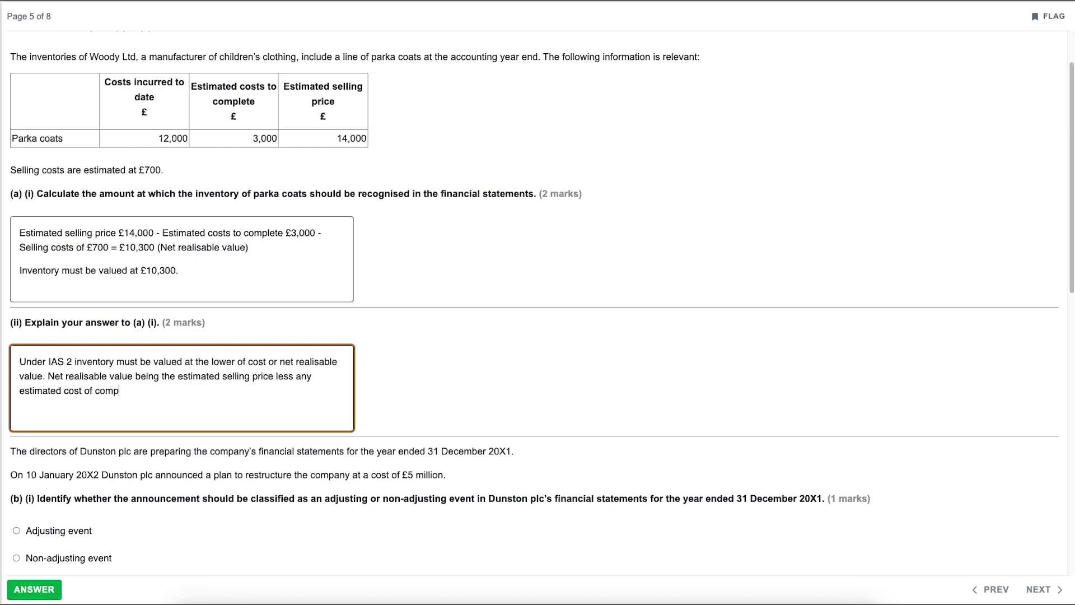
{"action": "type", "text": "letion and / or any estimated costs"}
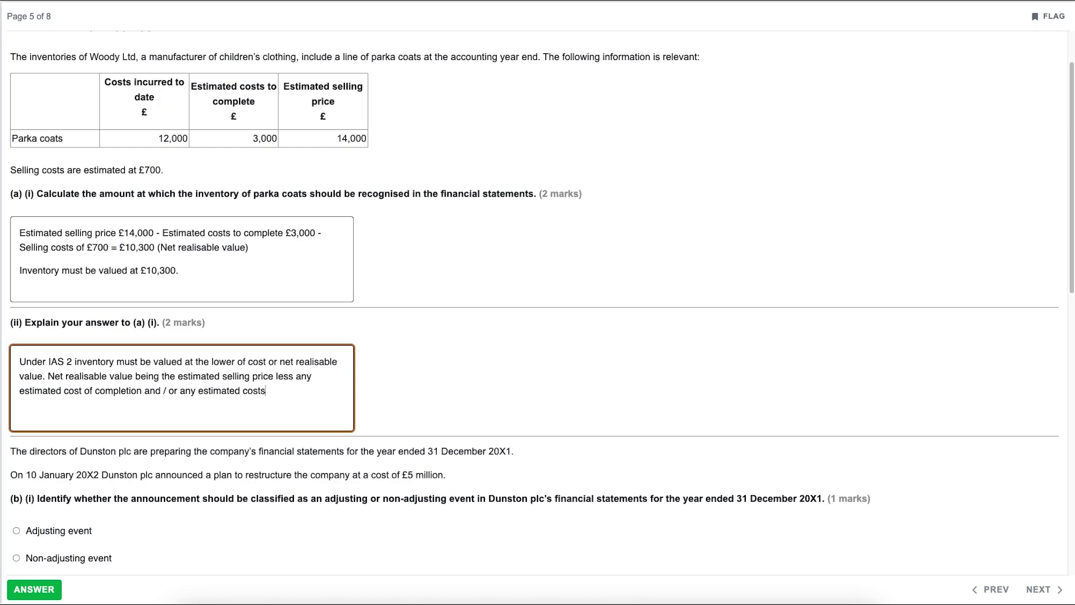
{"action": "type", "text": " to make the sale."}
{"action": "left_click", "coordinate": [413, 341]}
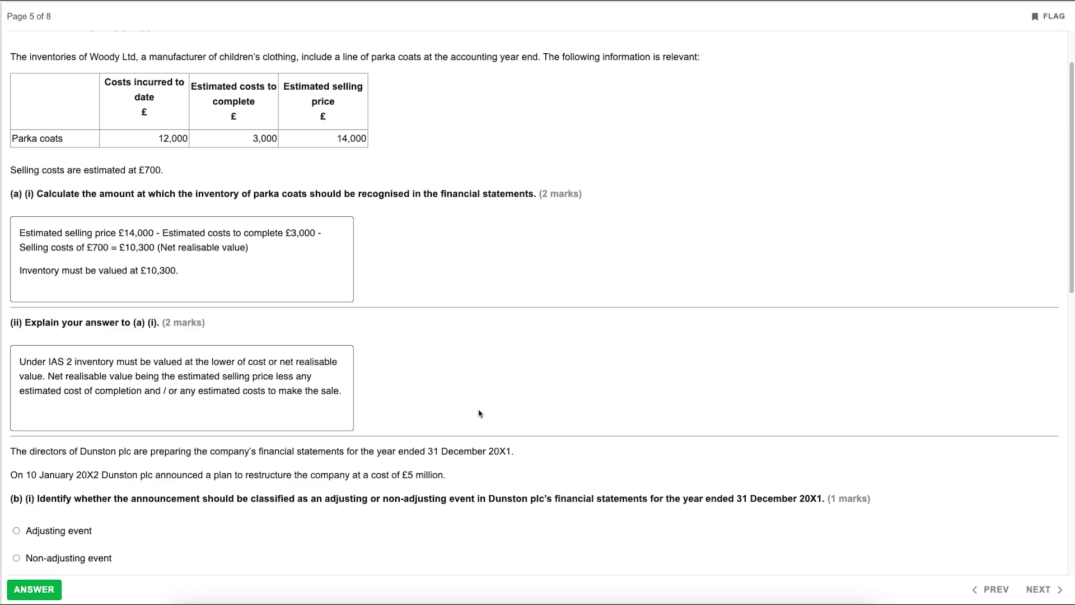
Classify Dunston plc's restructuring announcement as a non-adjusting event in part (b)(i)
{"action": "scroll", "coordinate": [476, 415], "scroll_direction": "down", "scroll_amount": 2}
{"action": "scroll", "coordinate": [485, 467], "scroll_direction": "down", "scroll_amount": 3}
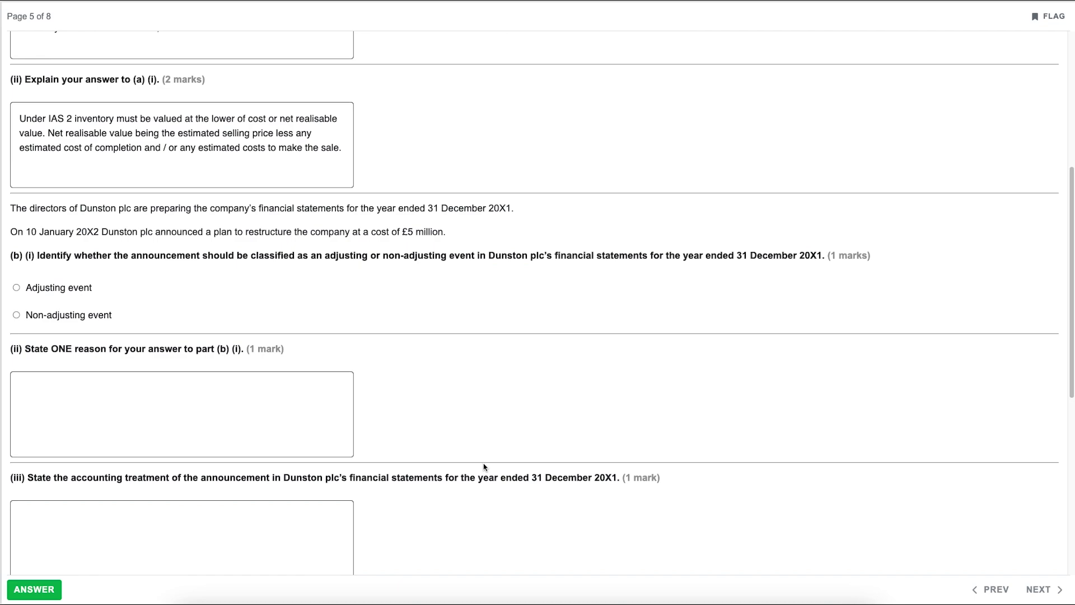
{"action": "left_click", "coordinate": [97, 317]}
Enter the reason in answer (b)(ii): "The announcement to restructure the business was made after the financial year end."
{"action": "scroll", "coordinate": [401, 358], "scroll_direction": "down", "scroll_amount": 2}
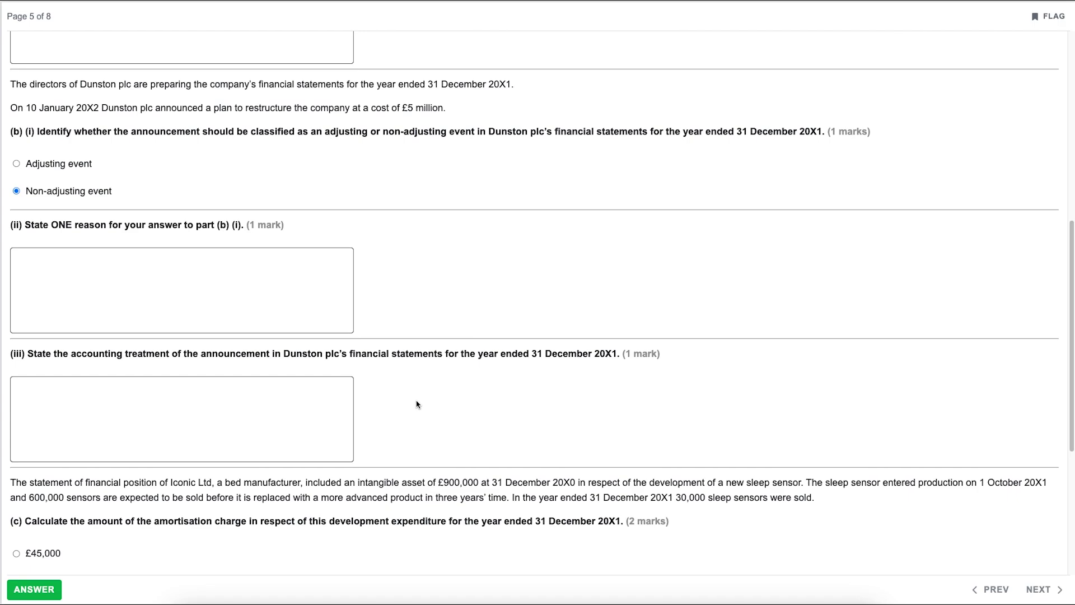
{"action": "left_click", "coordinate": [251, 300]}
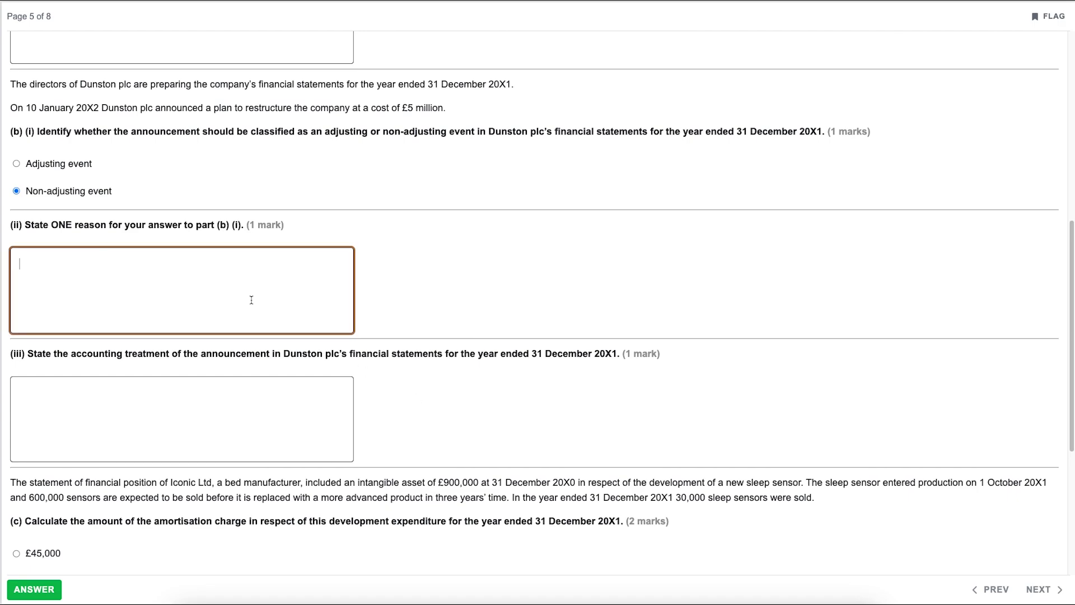
{"action": "type", "text": "The announcement to restruct"}
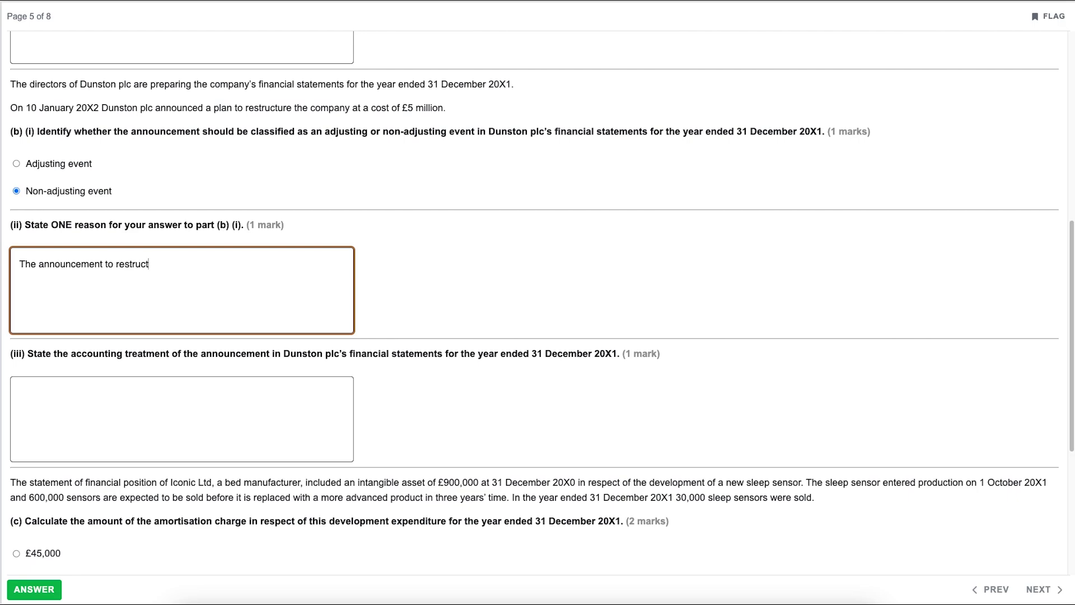
{"action": "type", "text": "ure the business was made a"}
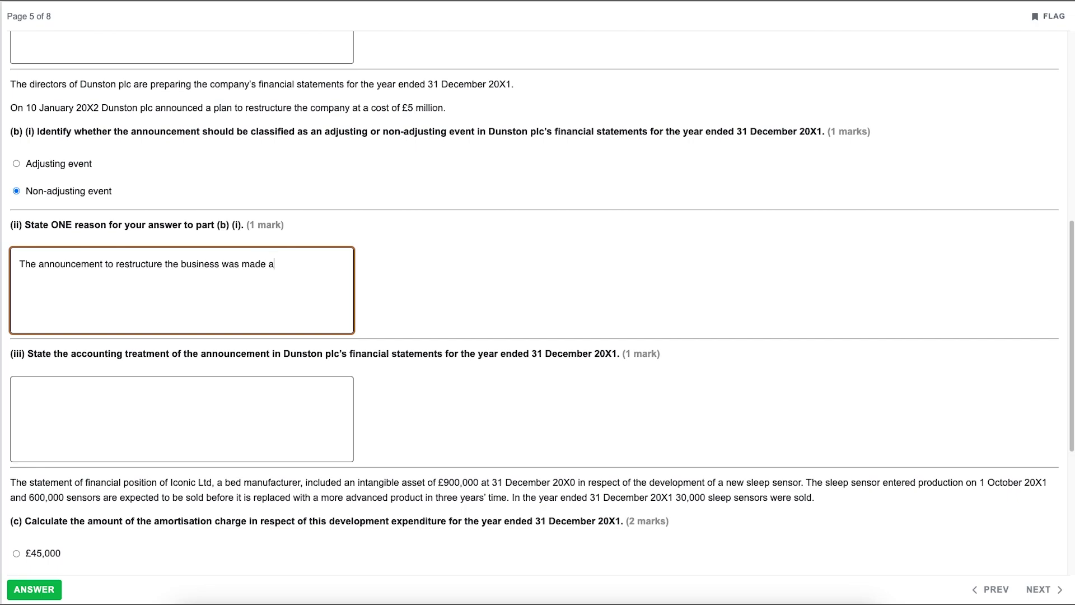
{"action": "type", "text": "fter the financial year end."}
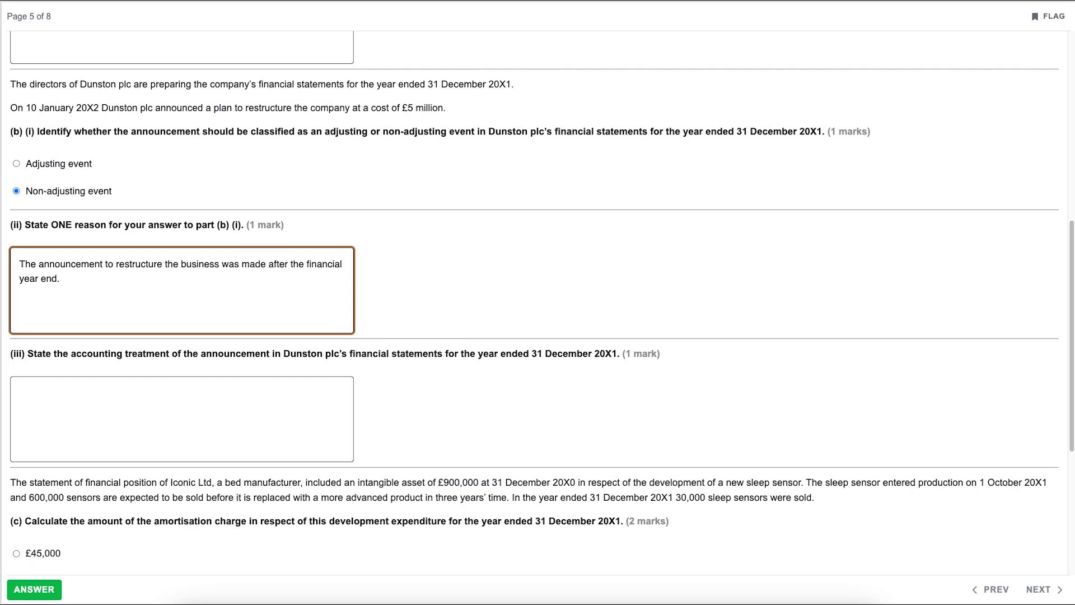
Add to (b)(ii): "Due to their being no evidence of this occurring prior to the yearend then under IAS 10 it would be classified as a non-adjusting event."
{"action": "type", "text": " Due to their being no evidence of this occ"}
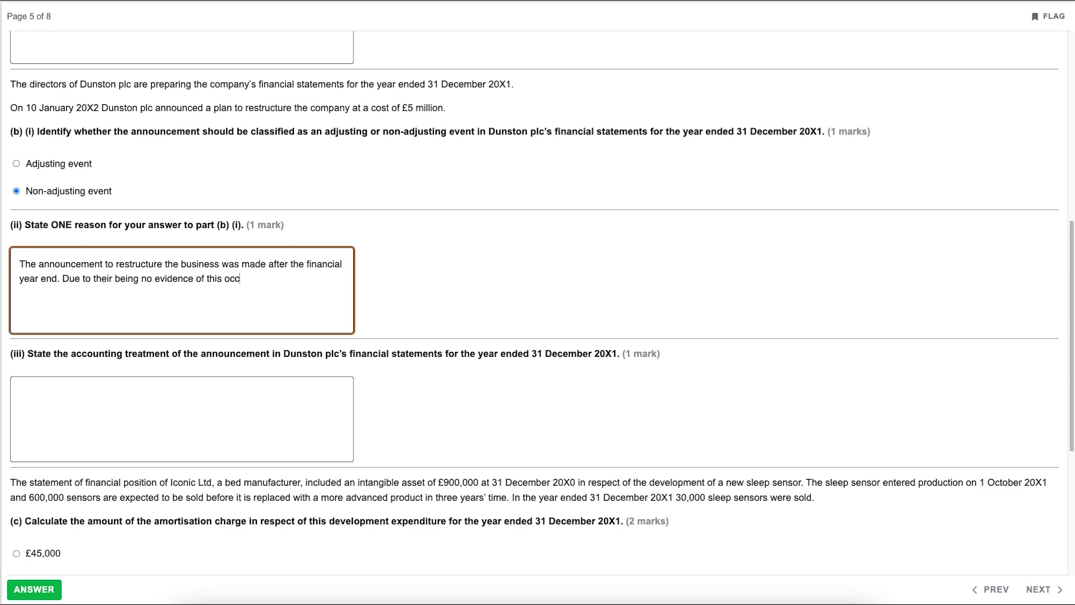
{"action": "type", "text": "urring prior to the yearend"}
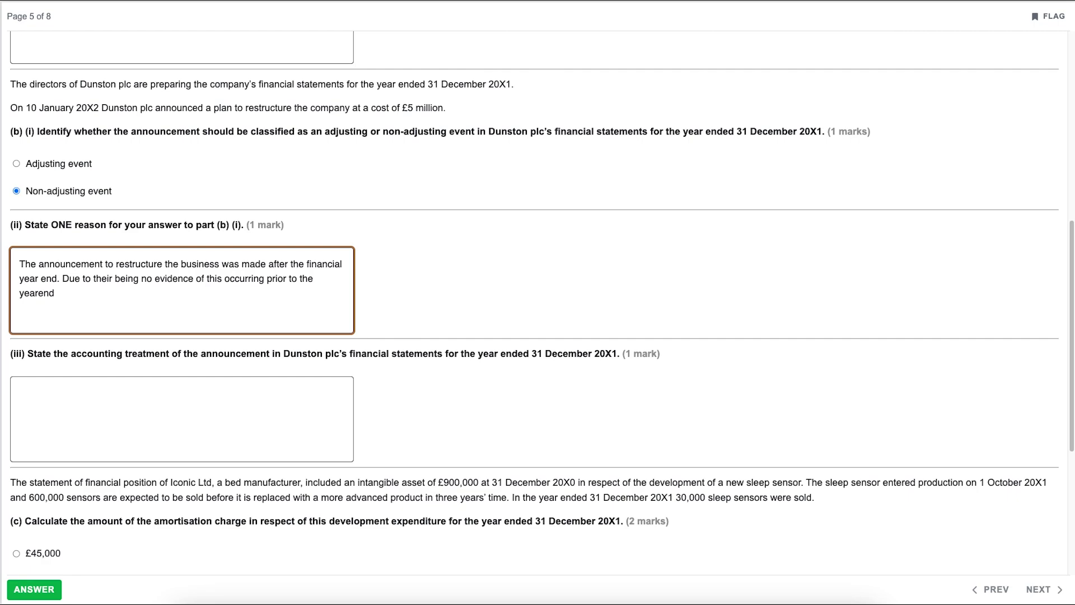
{"action": "type", "text": " then under"}
{"action": "type", "text": " IAS 10 th"}
{"action": "key", "text": "BackSpace"}
{"action": "key", "text": "BackSpace"}
{"action": "type", "text": "it would be "}
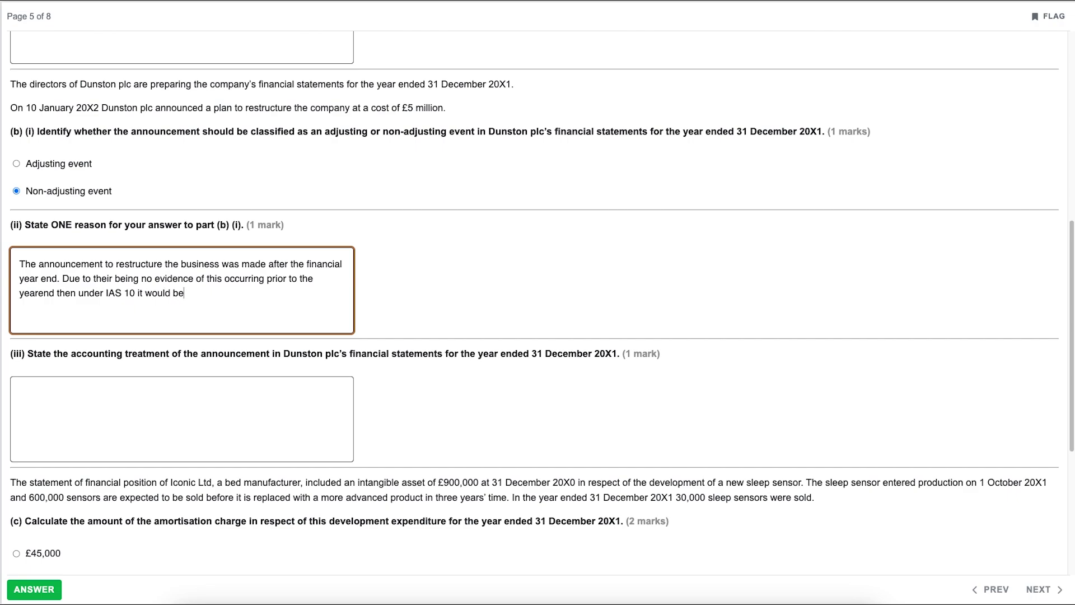
{"action": "type", "text": "classified as a non-adjusting event"}
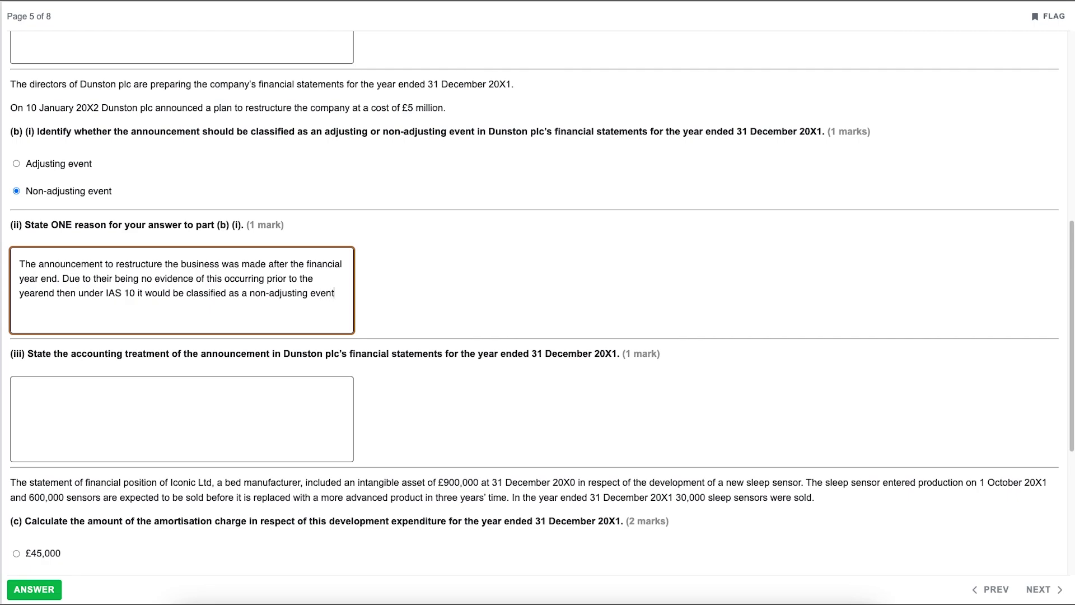
{"action": "type", "text": "."}
{"action": "scroll", "coordinate": [447, 375], "scroll_direction": "down", "scroll_amount": 1}
{"action": "left_click", "coordinate": [446, 378]}
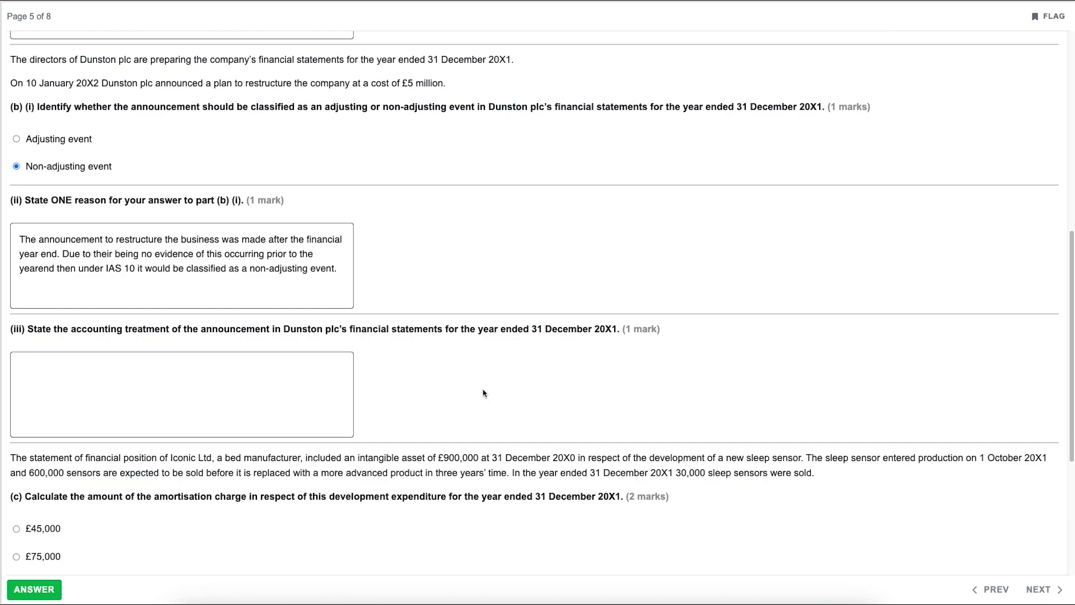
Answer (b)(iii) with "The restructure of the business with an estimated cost of £5 million should be included within the notes to the accounts."
{"action": "left_click", "coordinate": [274, 381]}
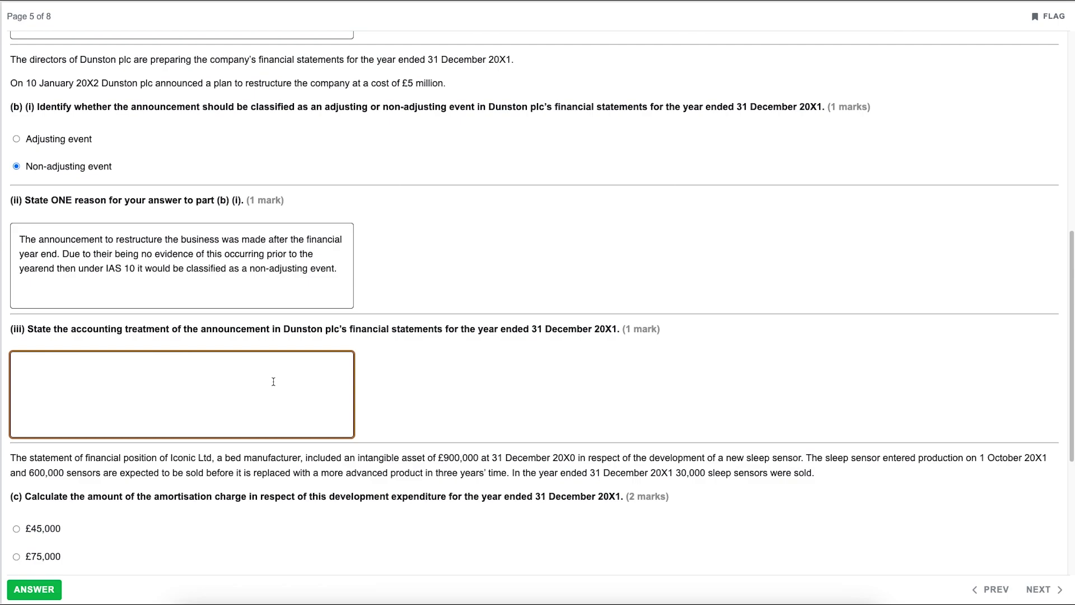
{"action": "type", "text": "The restructure of the busienss"}
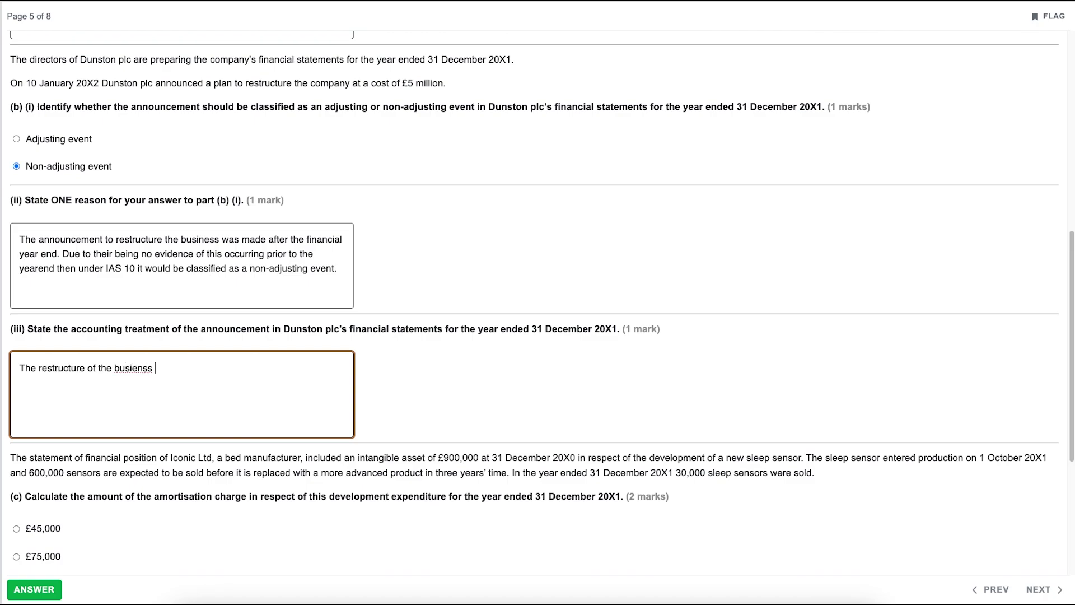
{"action": "key", "text": "BackSpace"}
{"action": "key", "text": "BackSpace"}
{"action": "key", "text": "BackSpace"}
{"action": "key", "text": "BackSpace"}
{"action": "type", "text": "ness with an estimated cost of "}
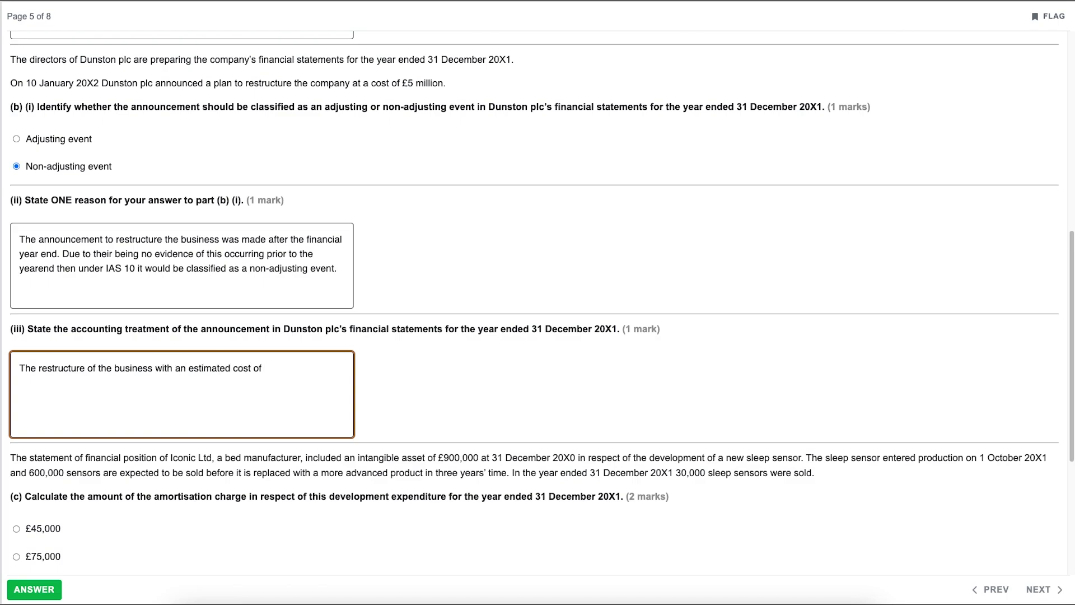
{"action": "type", "text": "£5 million should be inc"}
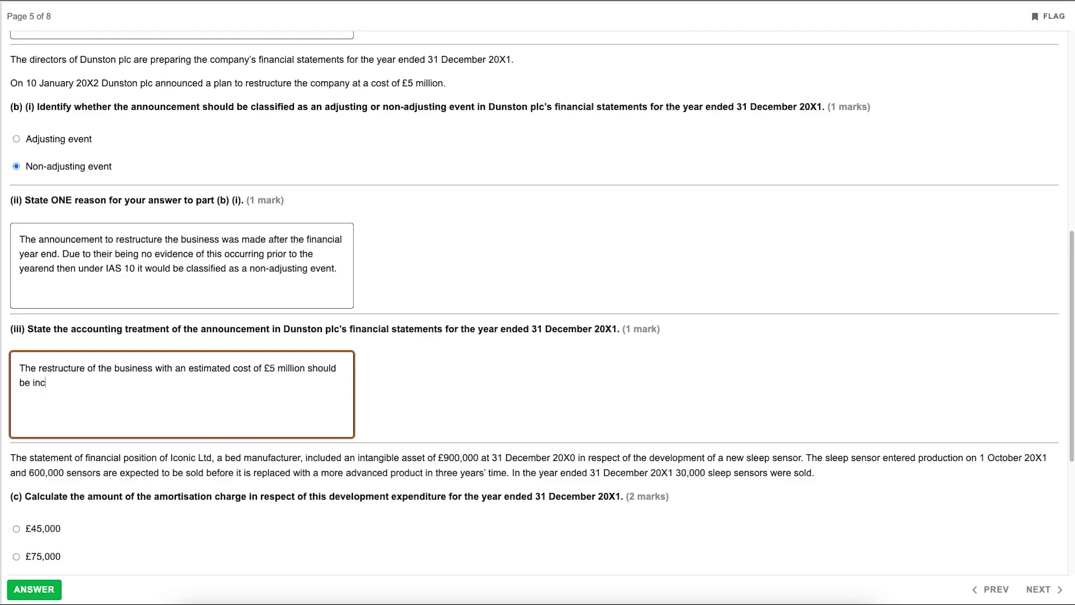
{"action": "type", "text": "luded within the notes to the accounts"}
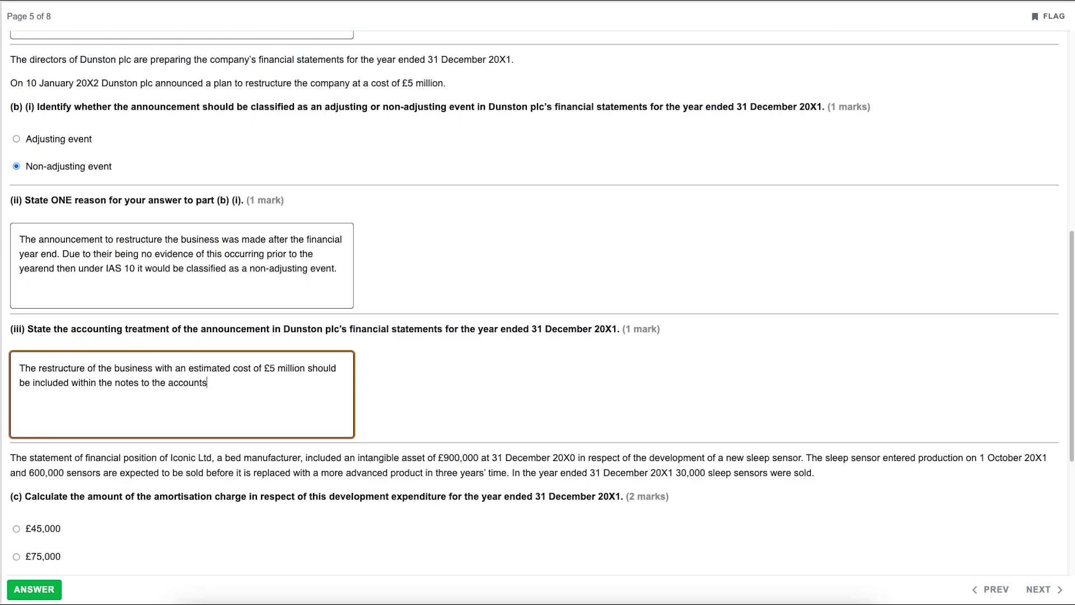
{"action": "type", "text": "."}
Select £45,000 as the amortisation charge for Iconic Ltd's development expenditure in part (c)
{"action": "scroll", "coordinate": [277, 381], "scroll_direction": "down", "scroll_amount": 5}
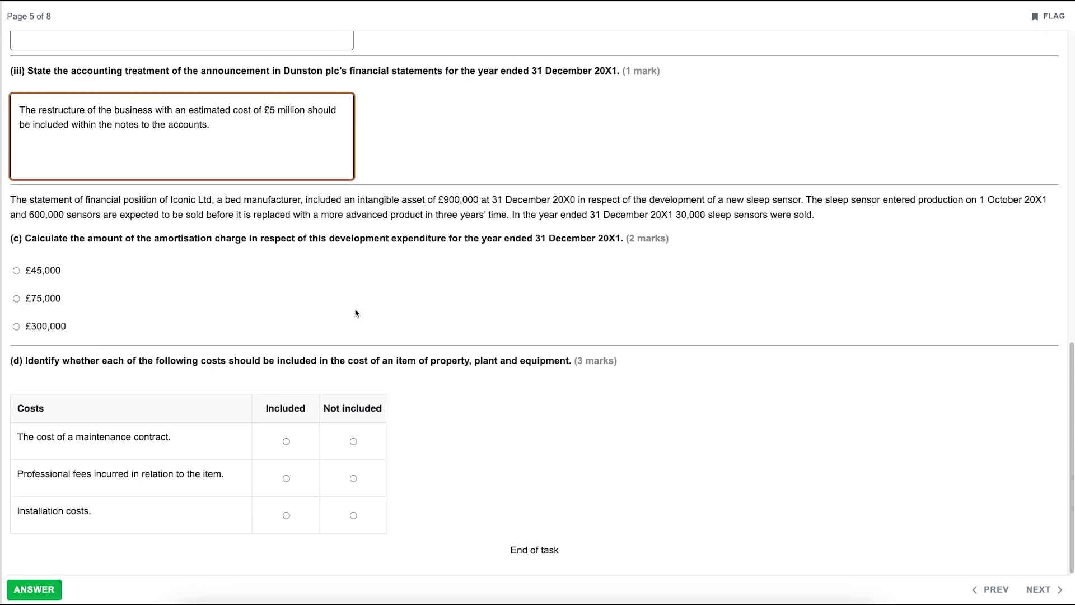
{"action": "left_click", "coordinate": [359, 309]}
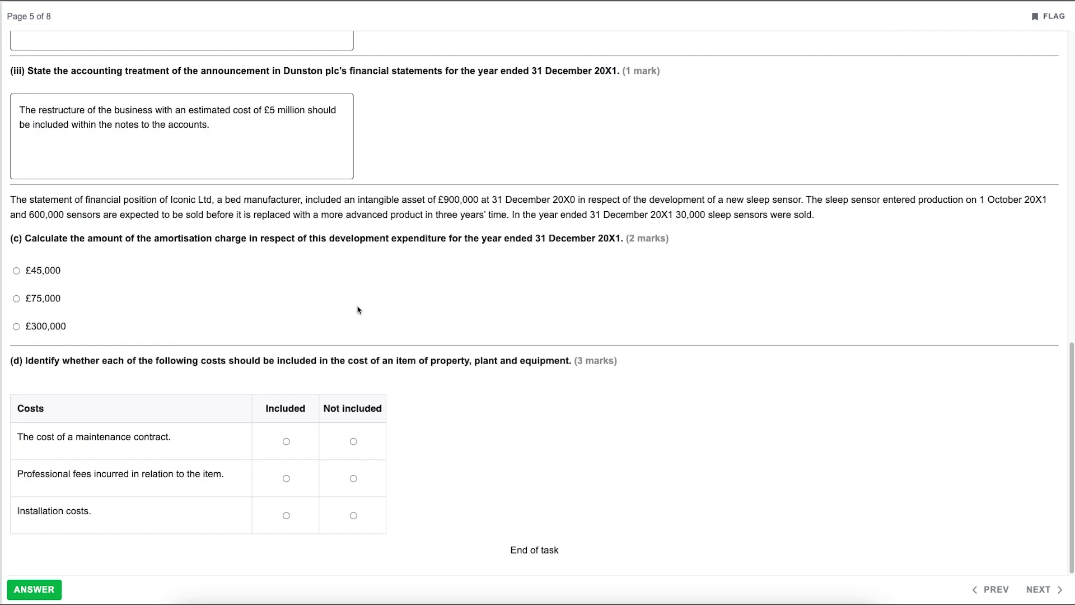
{"action": "left_click", "coordinate": [53, 274]}
In part (d), mark the maintenance contract as not included, and the professional fees and installation costs as included
{"action": "left_click", "coordinate": [355, 442]}
{"action": "left_click", "coordinate": [288, 479]}
{"action": "left_click", "coordinate": [286, 515]}
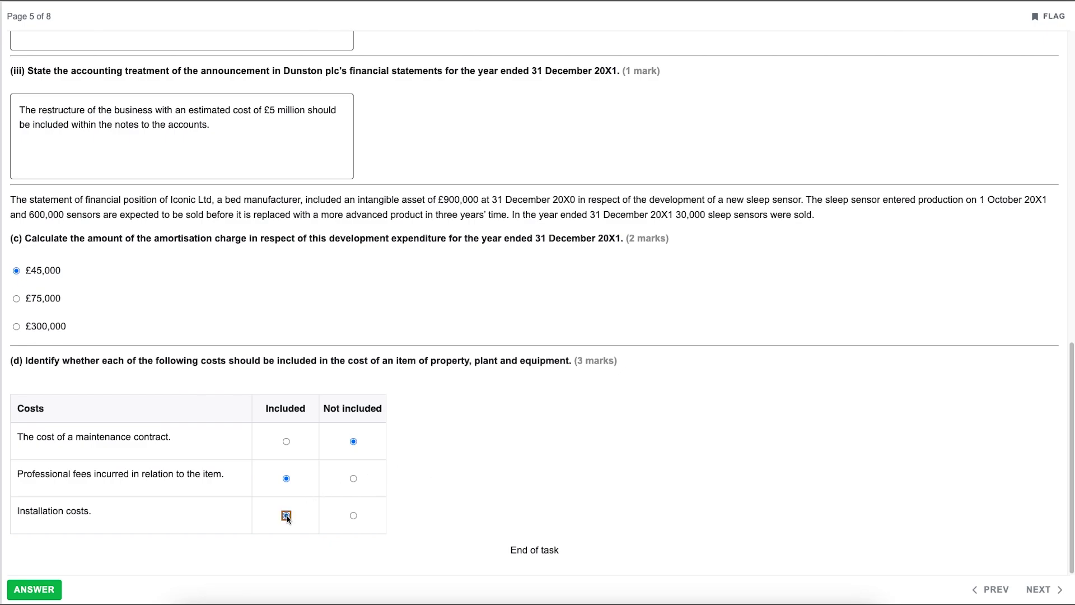